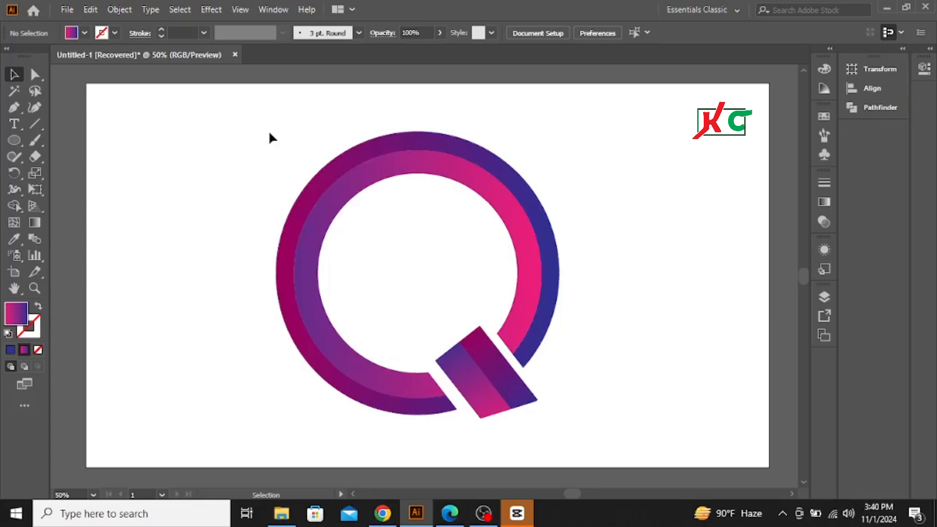
Step: Scale the Q logo down proportionally and move it into the upper-left corner of the artboard
drag(269, 132, 619, 416)
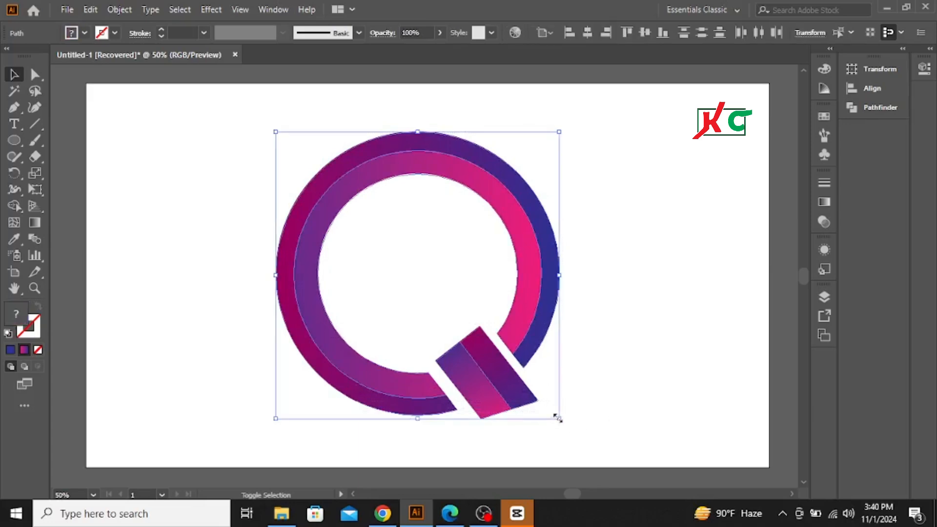
drag(559, 419, 449, 354)
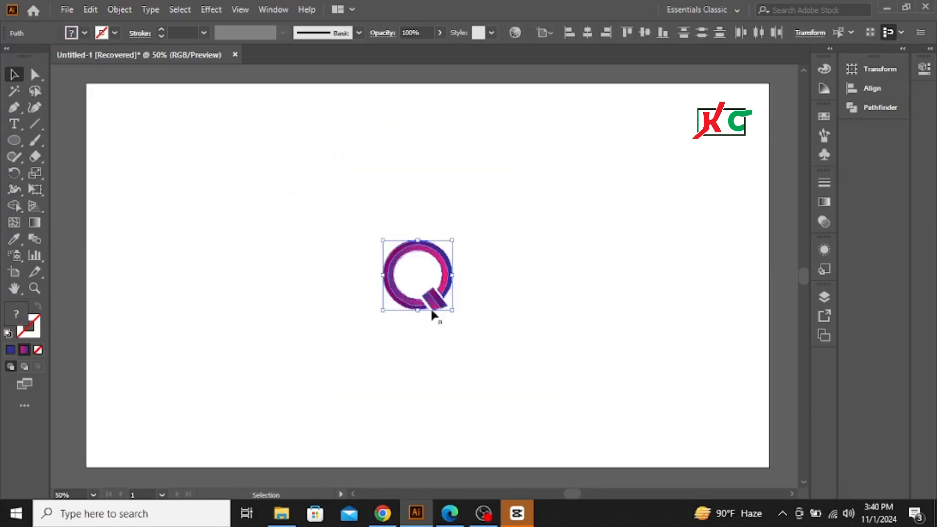
drag(403, 254, 108, 94)
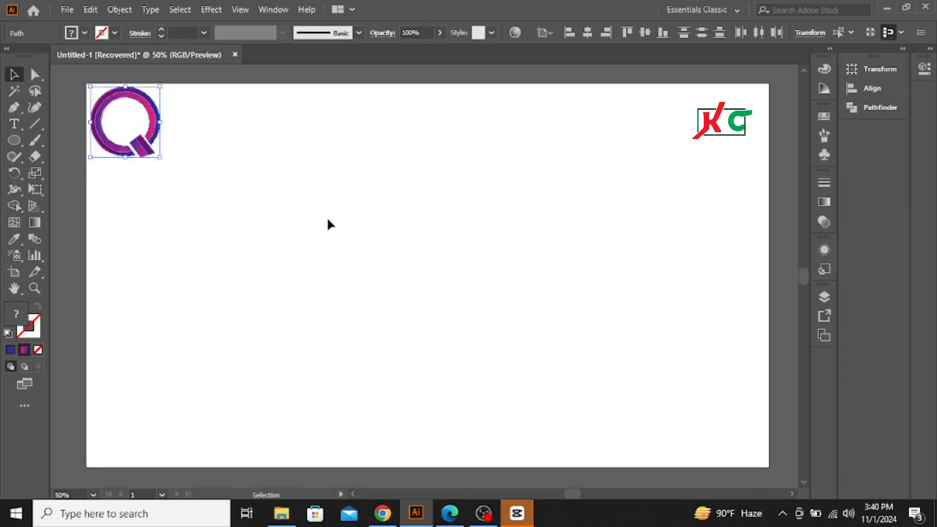
click(328, 219)
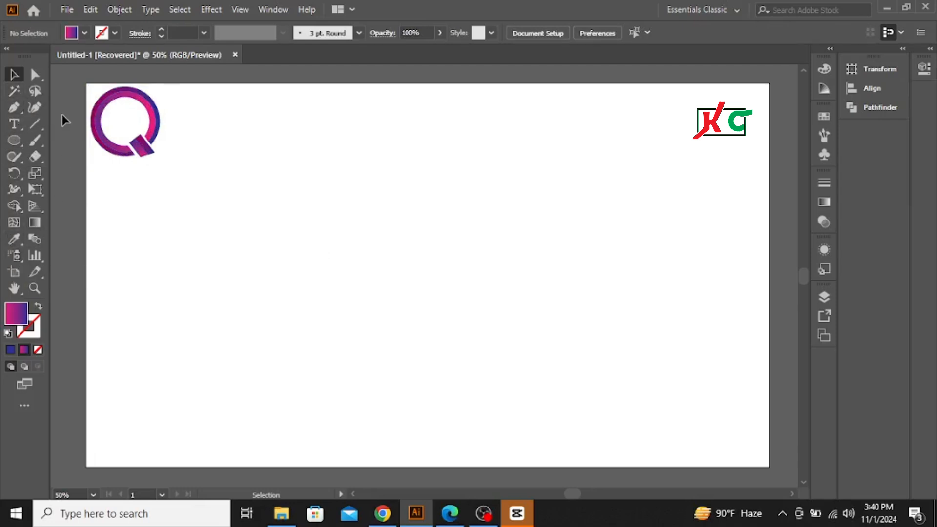
Step: Draw a circle about 262 px in diameter with the Ellipse tool, centred near the middle of the artboard
click(13, 140)
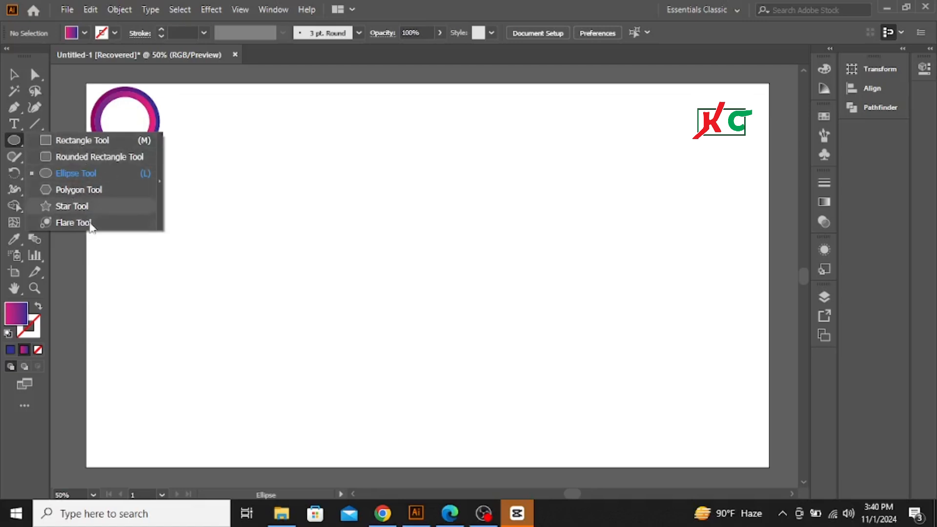
click(81, 174)
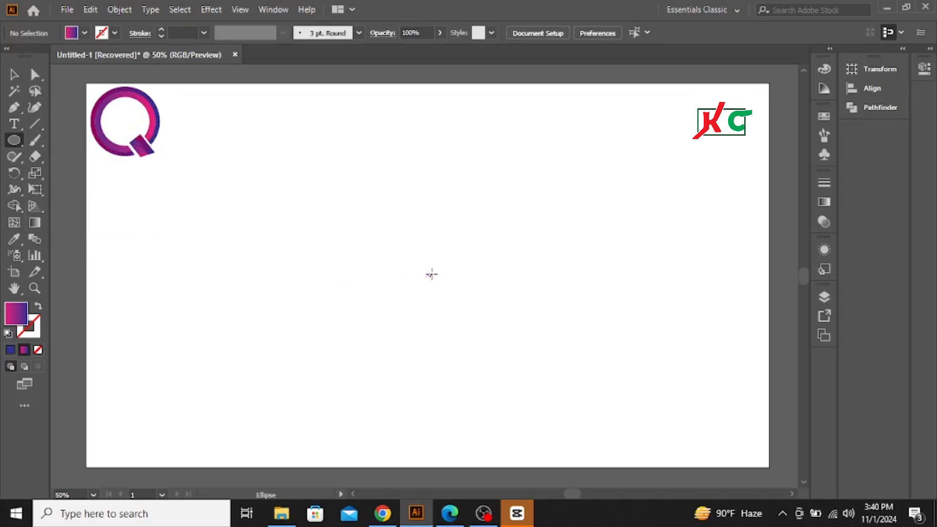
drag(427, 275, 452, 345)
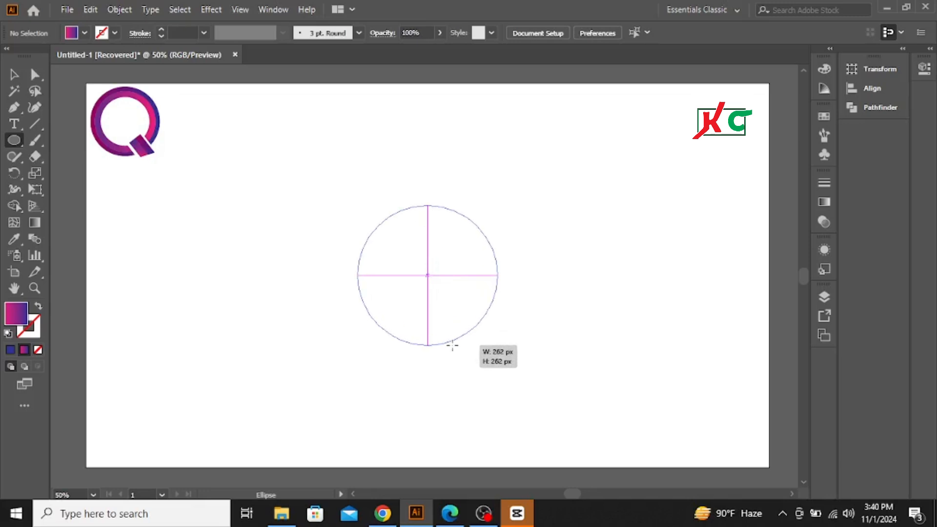
drag(452, 345, 453, 345)
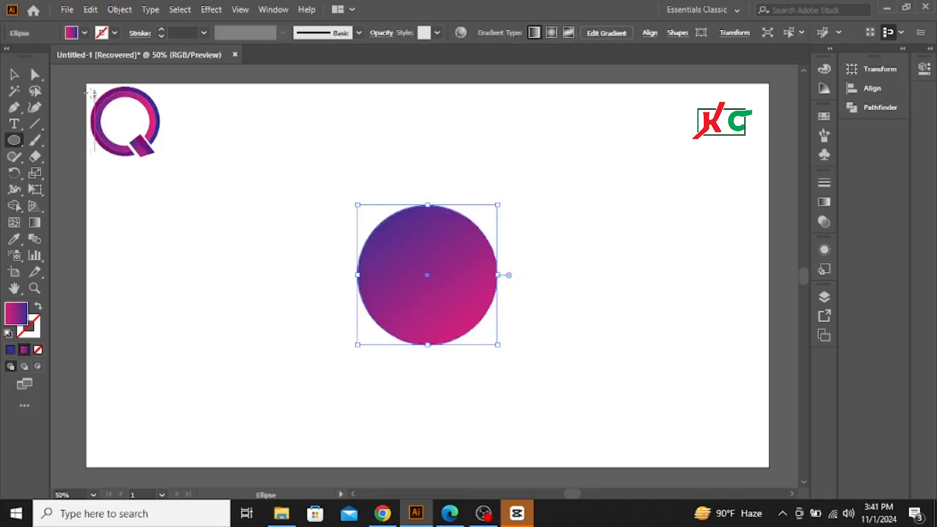
click(85, 33)
click(84, 33)
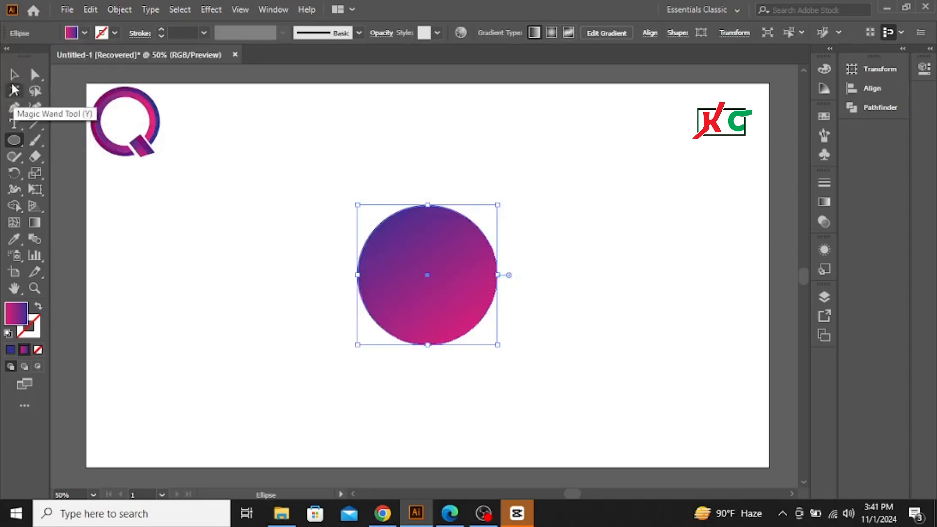
Step: Copy the circle, paste it in front, and shrink the copy concentrically to about two thirds of its size
click(14, 75)
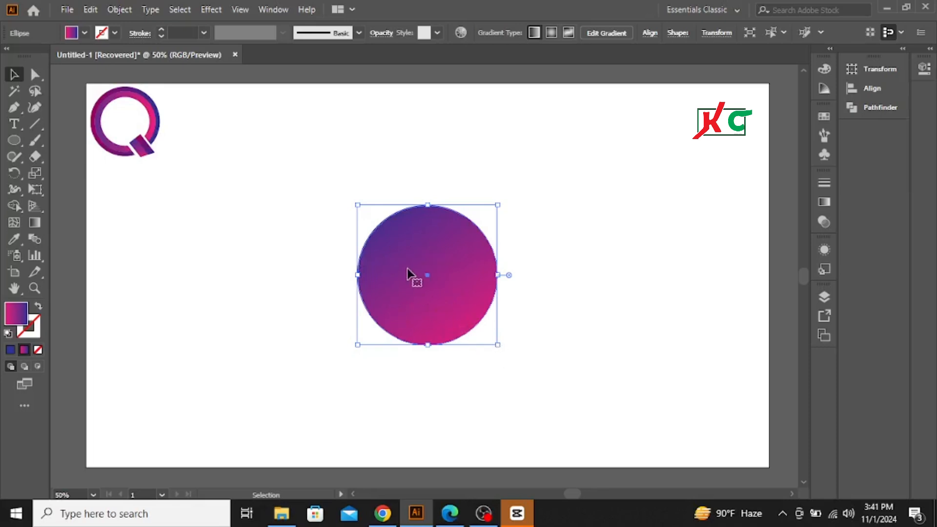
click(93, 9)
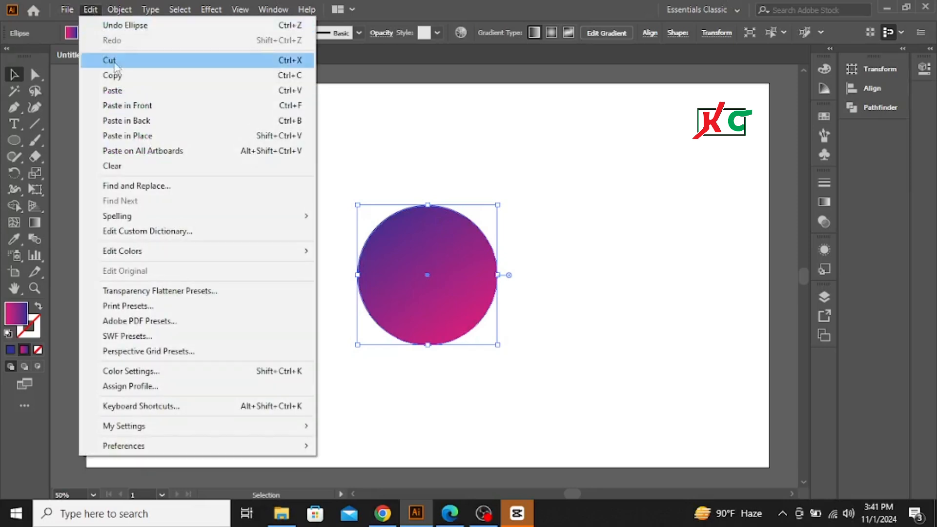
click(122, 76)
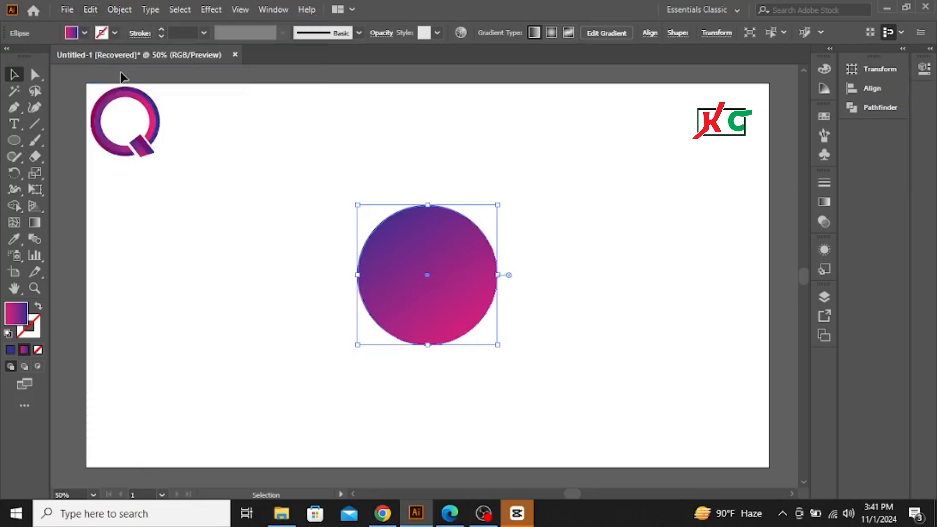
click(92, 13)
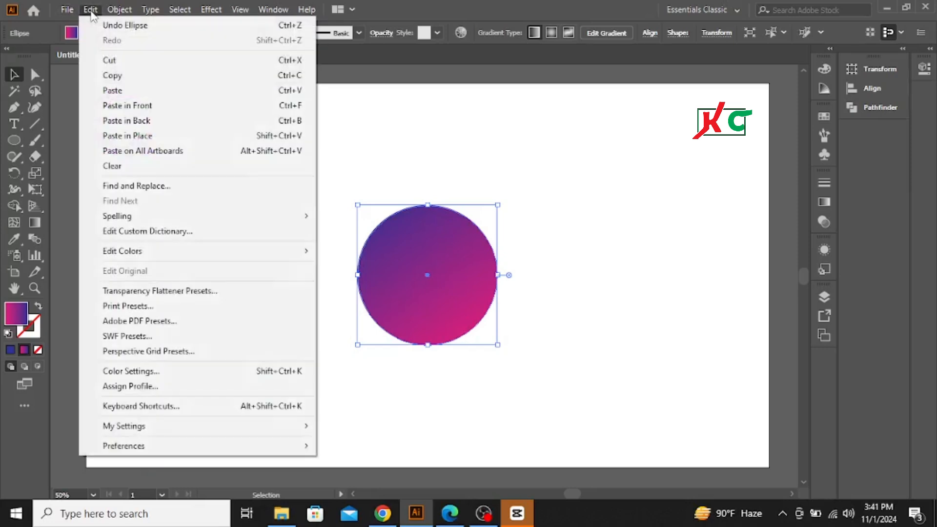
click(125, 110)
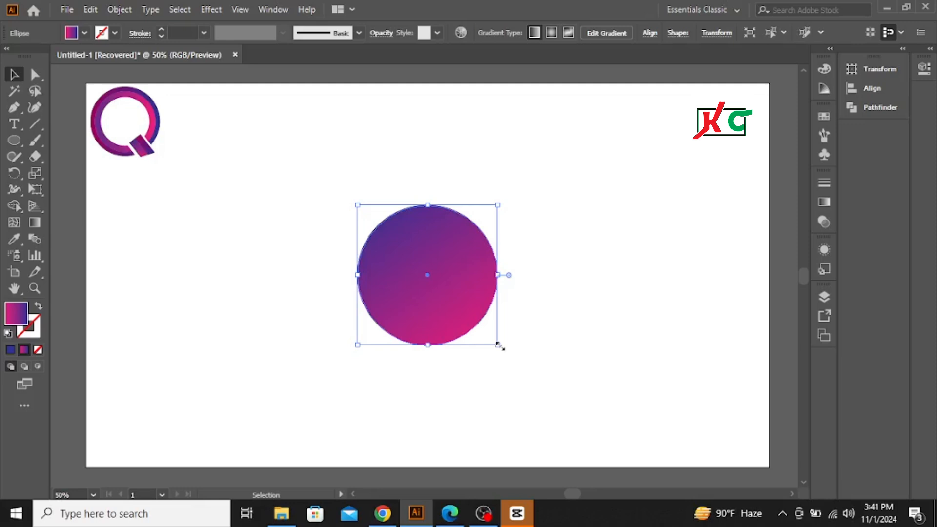
drag(497, 344, 475, 336)
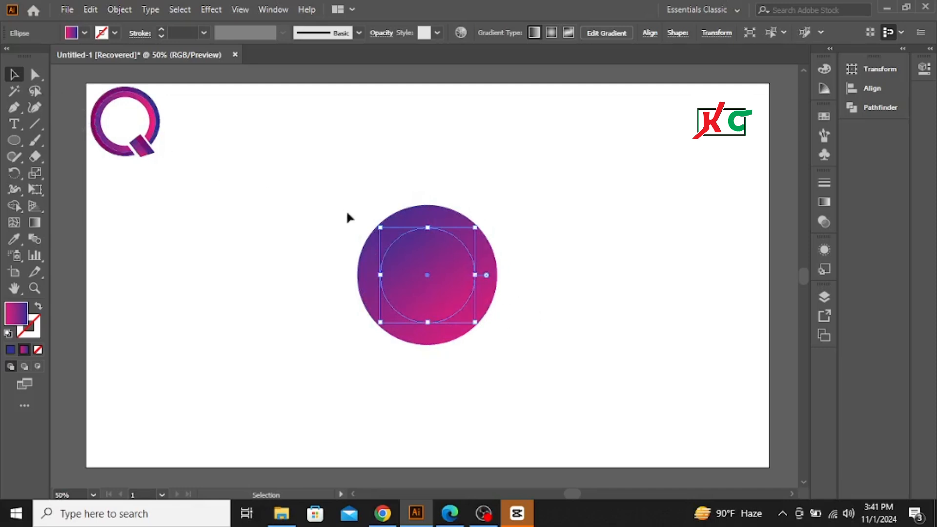
Step: Cut the inner circle out of the larger one with the Shape Builder tool, leaving a ring
drag(336, 187, 552, 346)
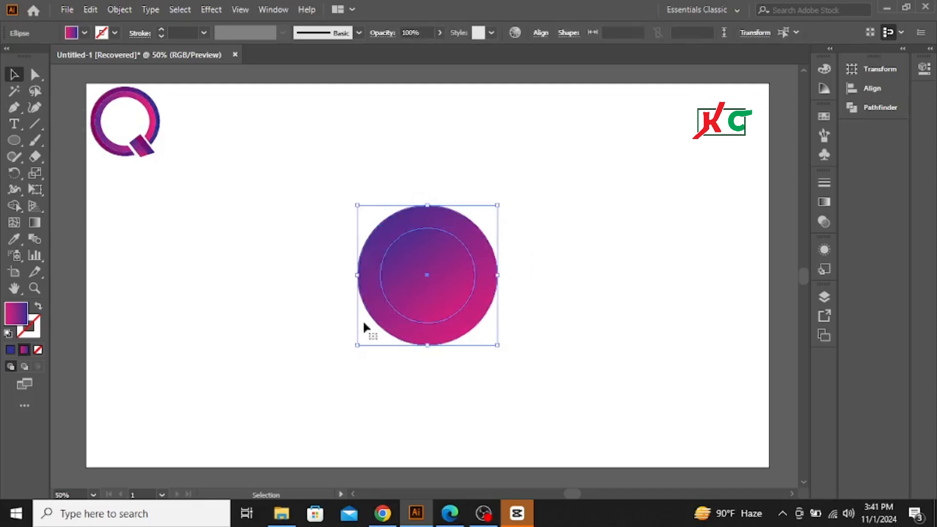
click(15, 207)
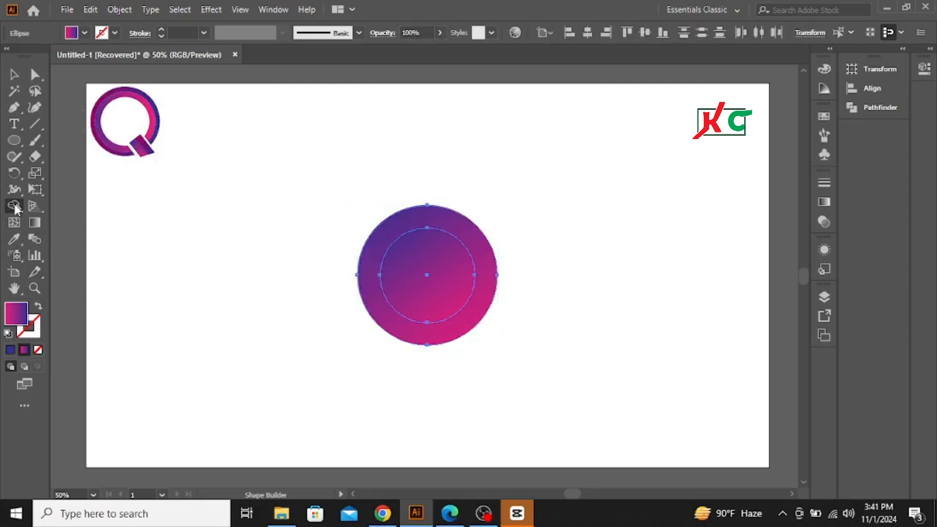
alt+click(427, 274)
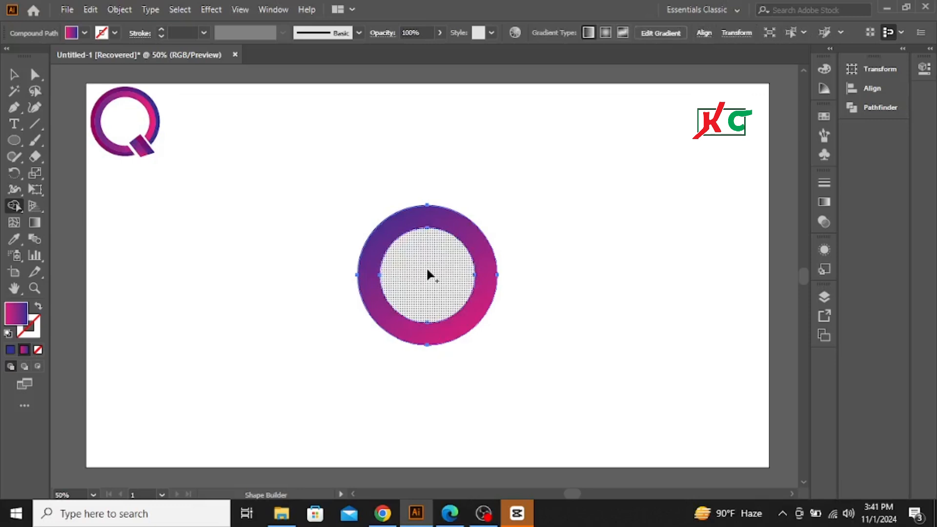
click(13, 74)
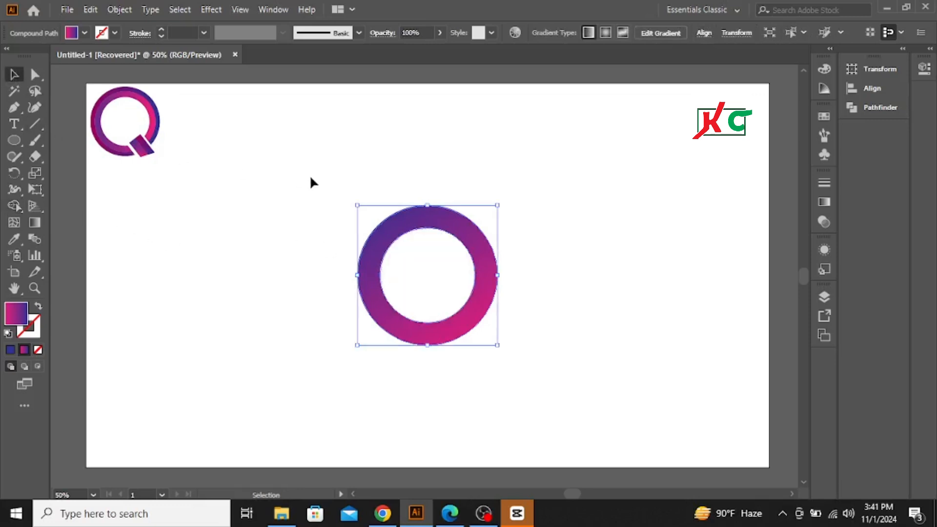
click(532, 390)
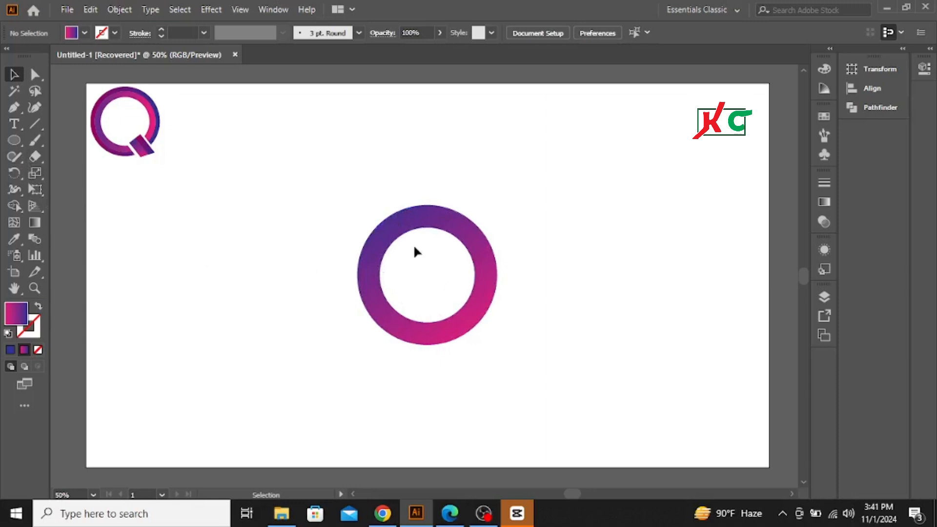
Step: Draw a circle about 226 px in diameter from the ring's center
click(16, 136)
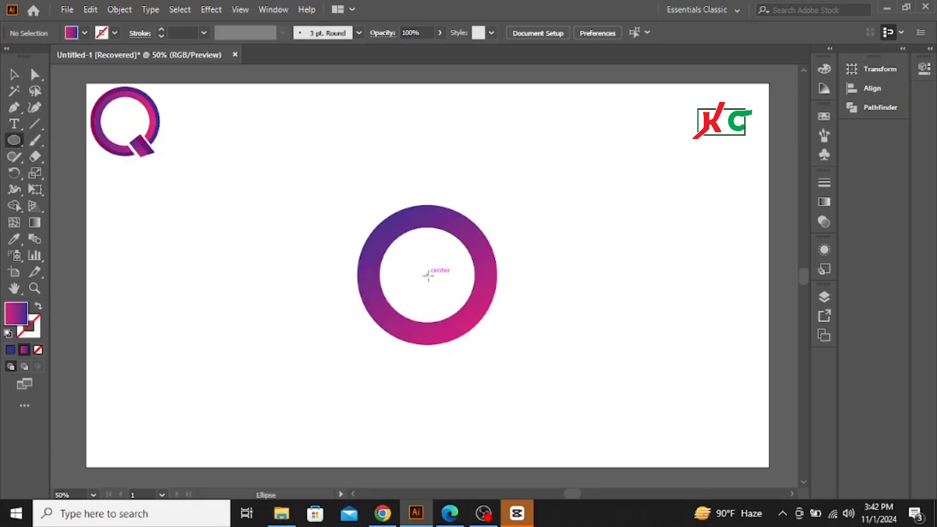
drag(428, 275, 449, 335)
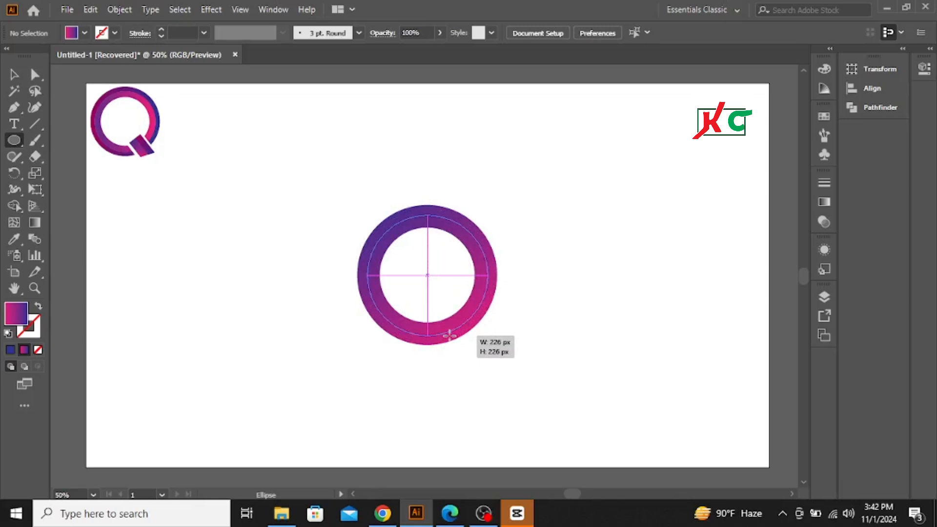
drag(448, 335, 449, 335)
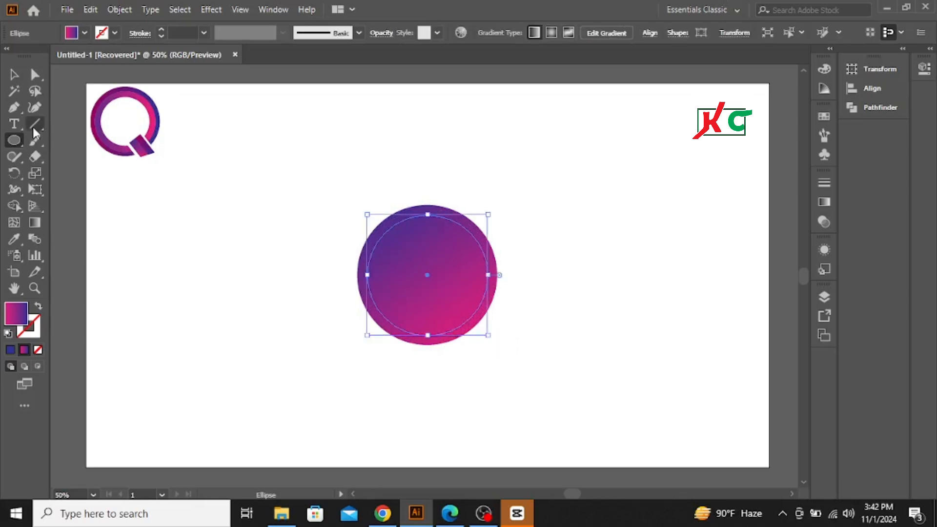
Step: Remove the central area from the ring and the new circle with the Shape Builder tool, leaving two concentric bands
click(13, 74)
drag(309, 175, 520, 379)
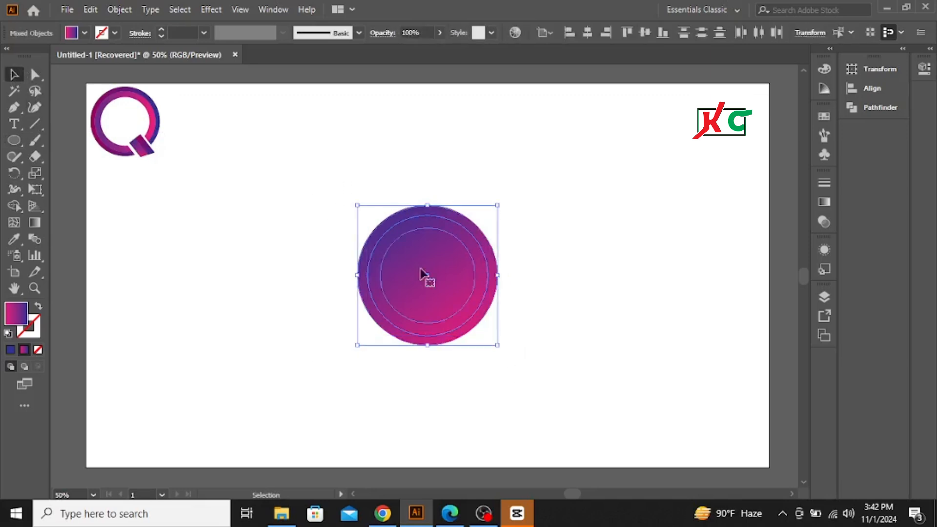
click(14, 205)
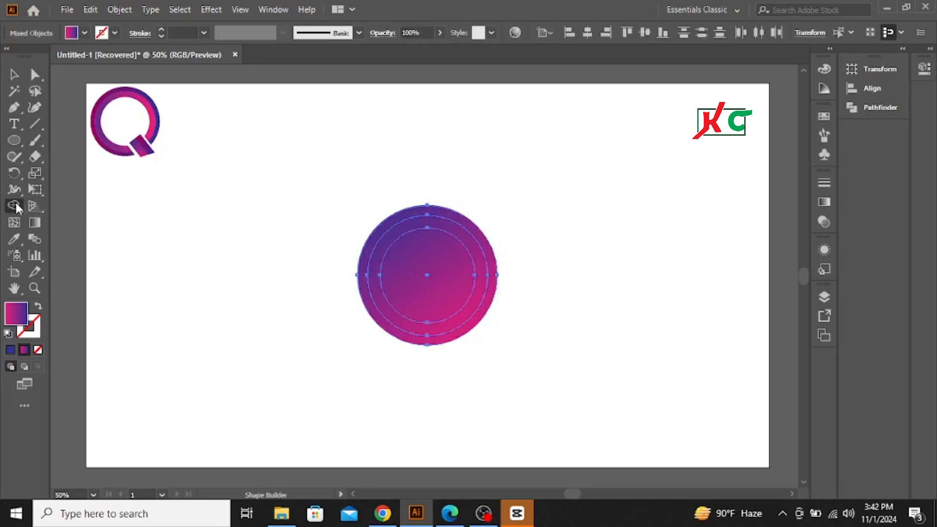
alt+click(429, 275)
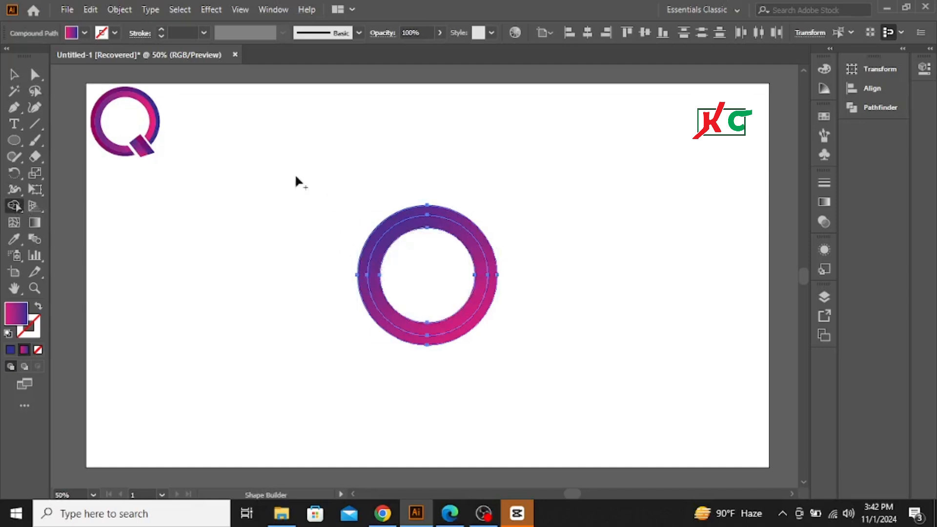
click(18, 76)
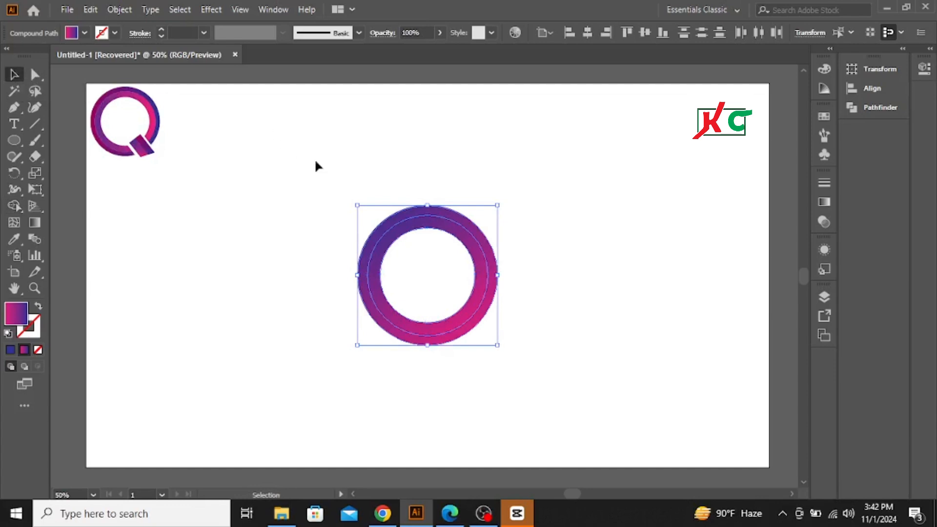
click(333, 171)
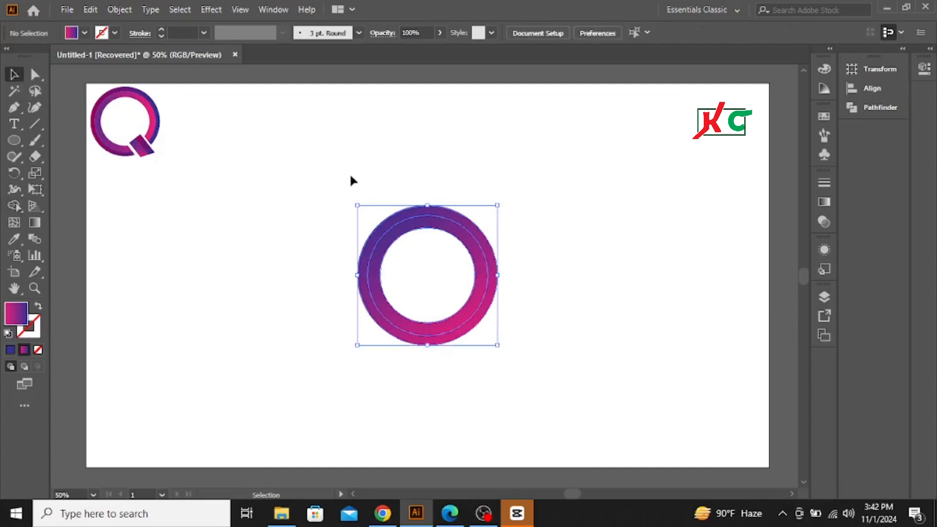
Step: Fill both concentric ring bands with solid black
drag(341, 176, 557, 345)
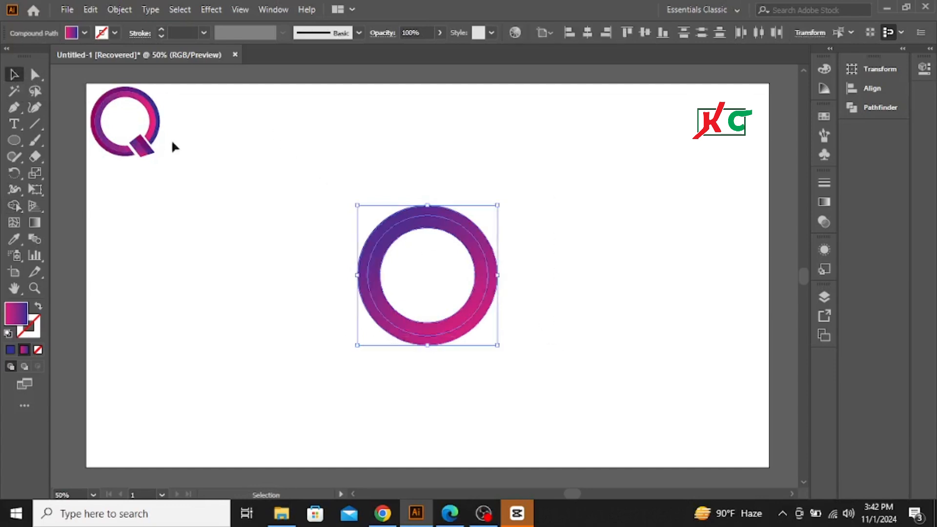
click(83, 32)
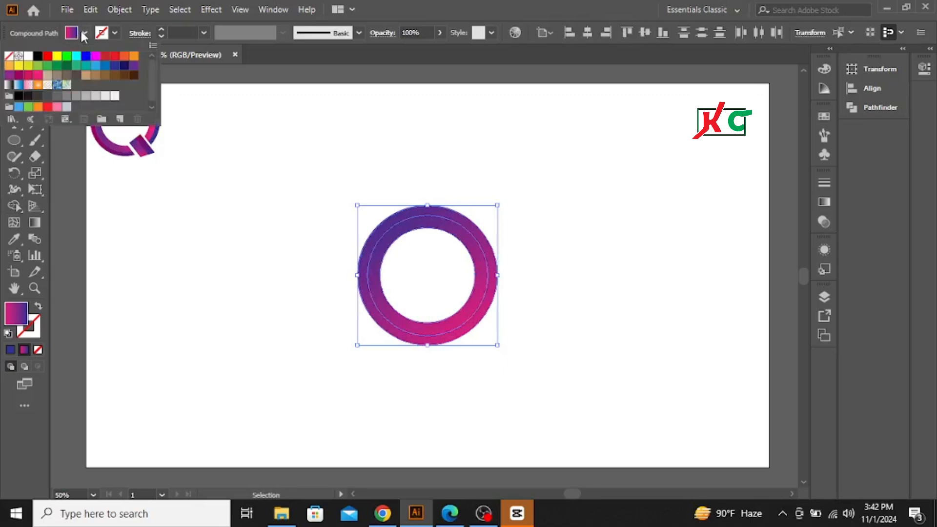
click(37, 64)
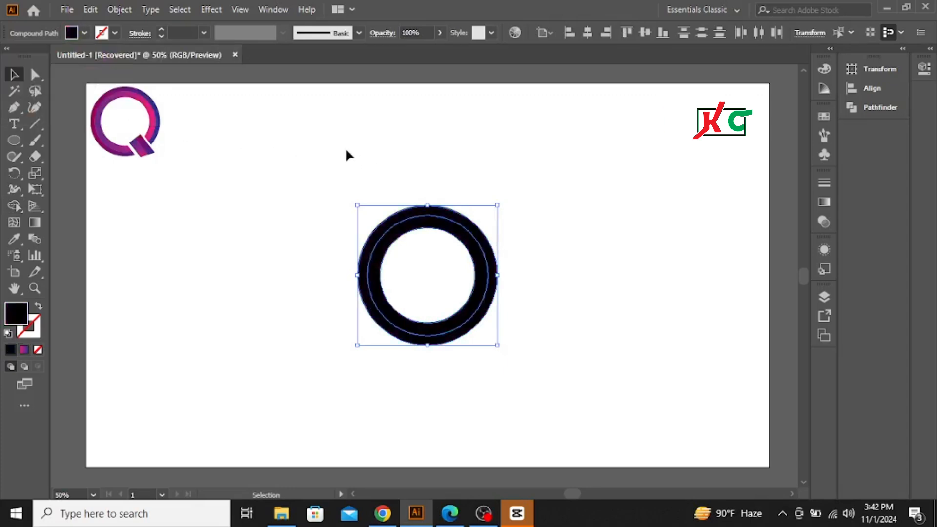
click(335, 161)
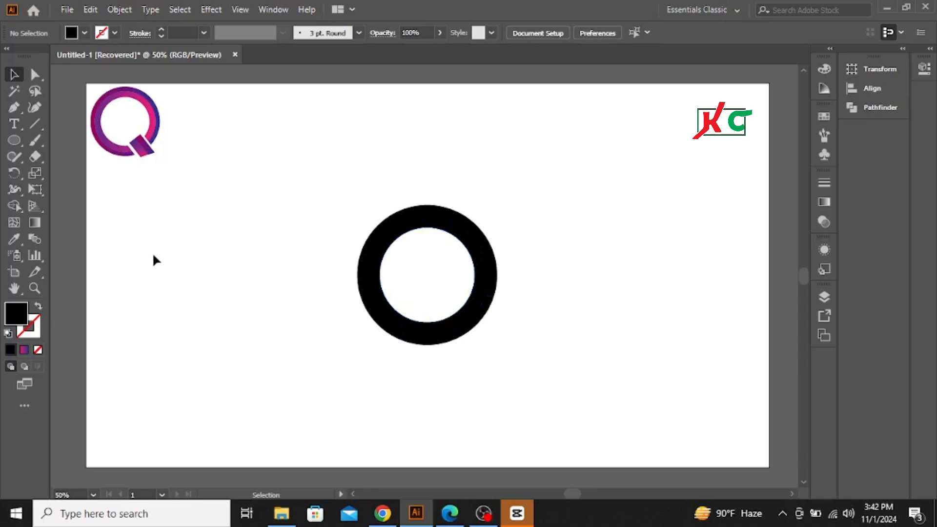
Step: Expand both concentric ring bands
drag(303, 178, 466, 347)
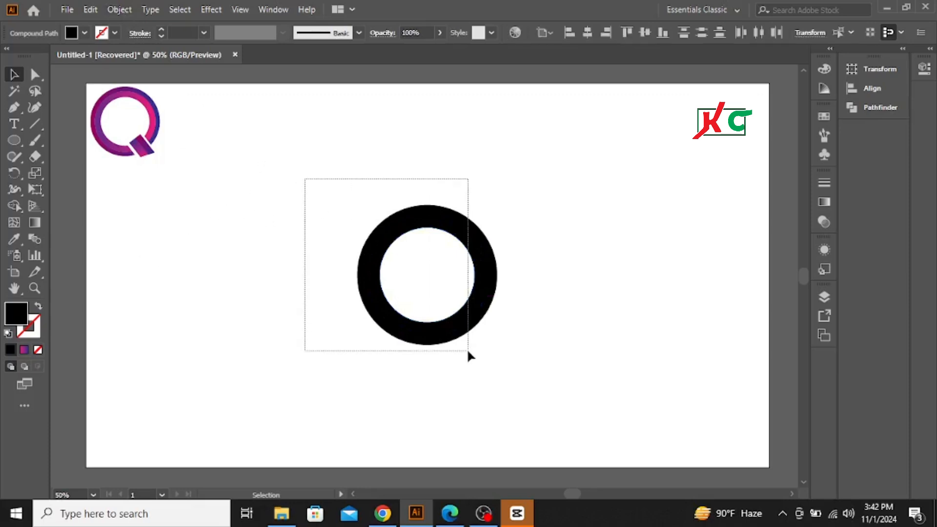
click(116, 11)
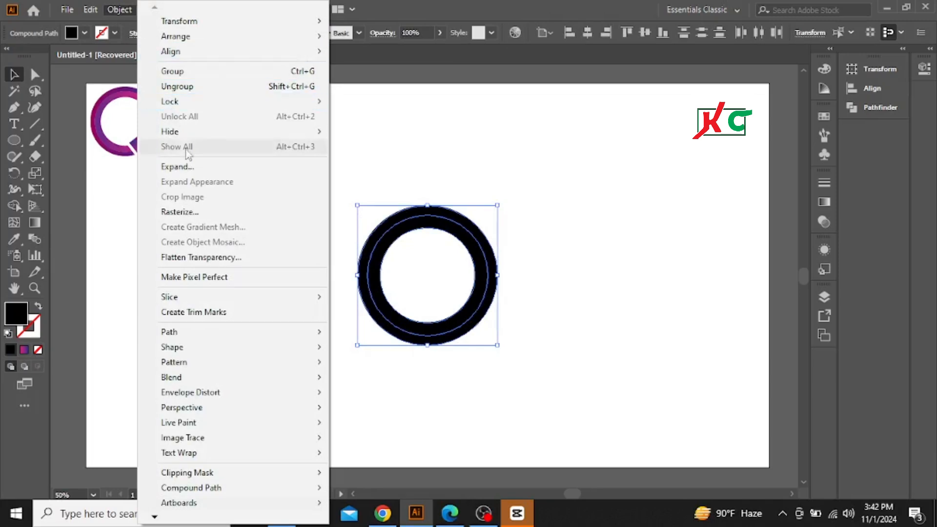
click(188, 166)
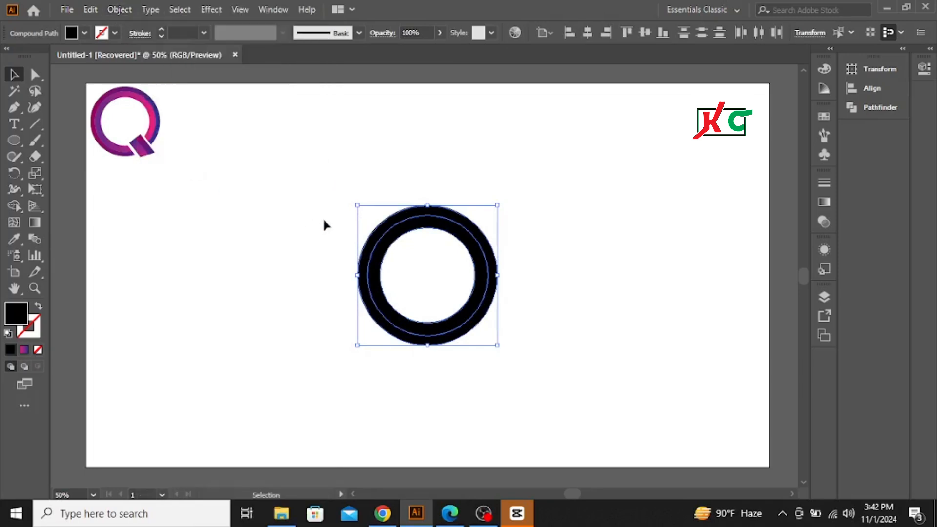
click(322, 191)
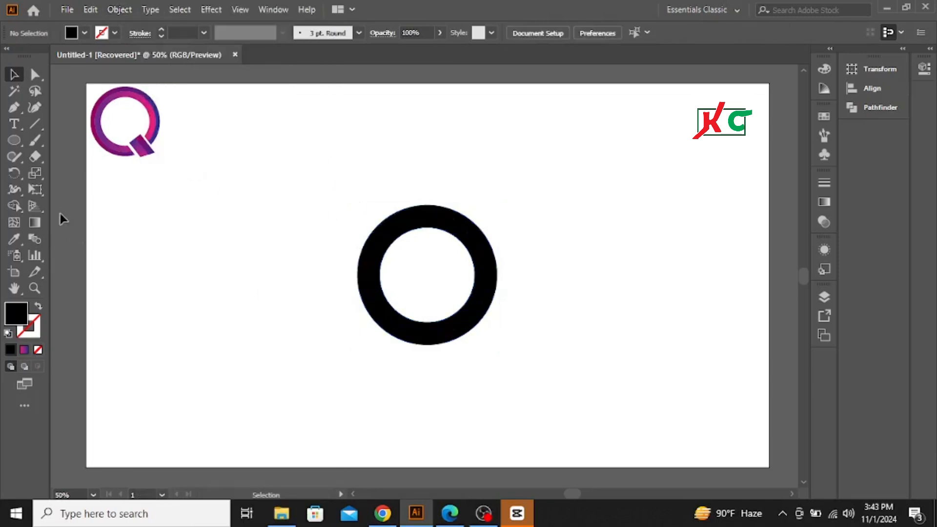
Step: Draw an upright black rectangle in the empty area beside the ring, widen it and rotate it into a downward-right diagonal
click(14, 136)
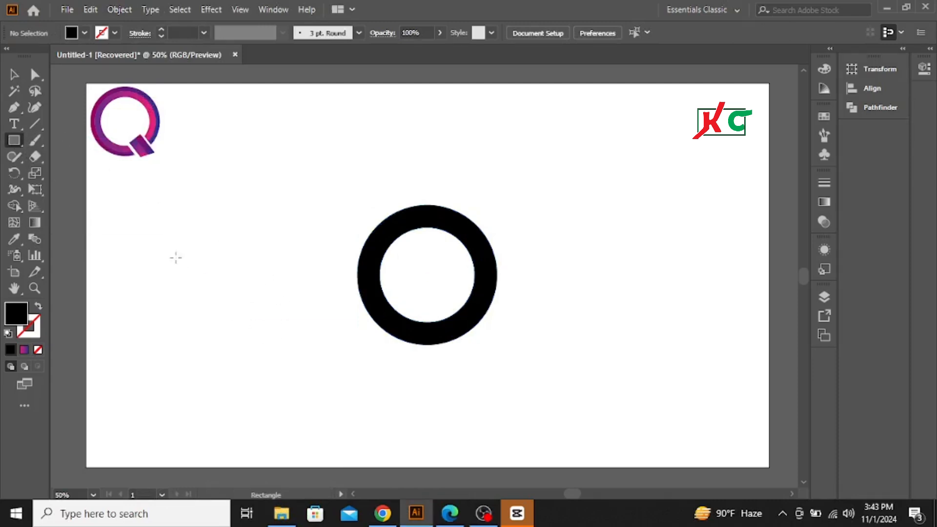
drag(149, 238, 199, 344)
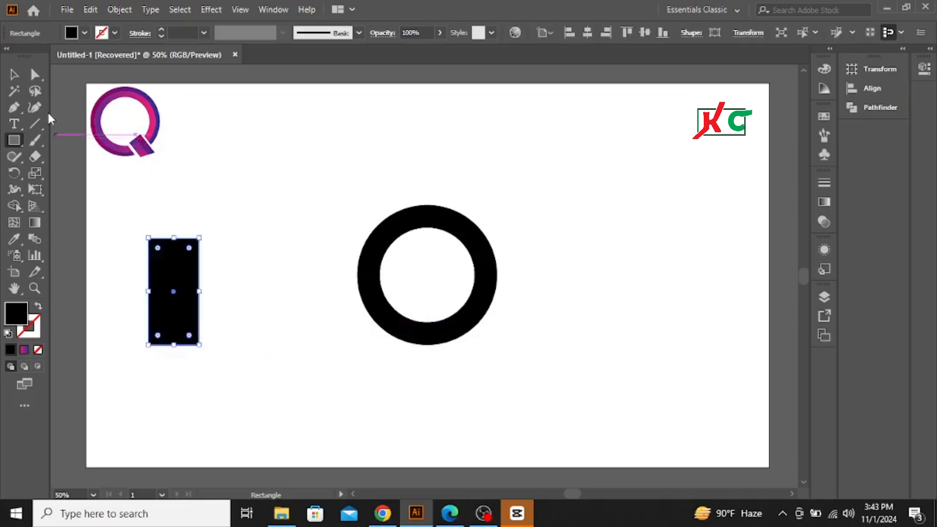
click(14, 74)
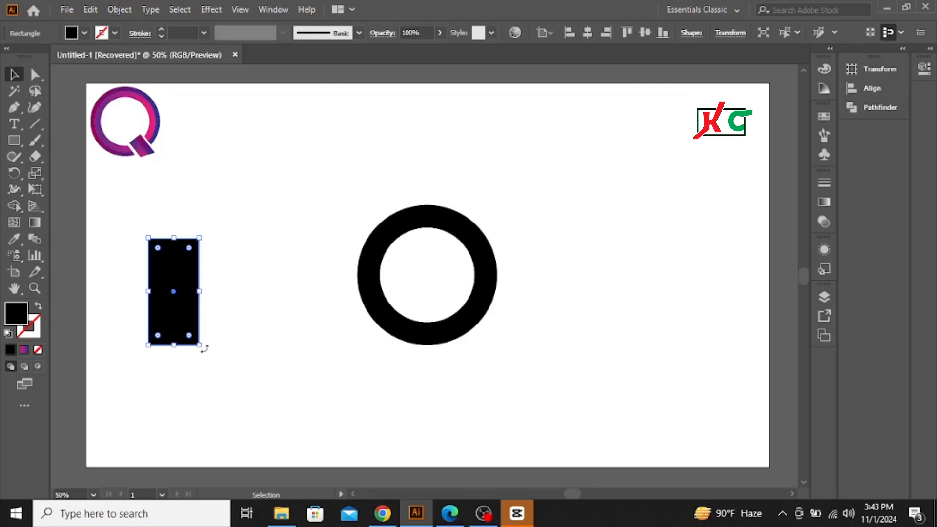
drag(200, 292, 216, 292)
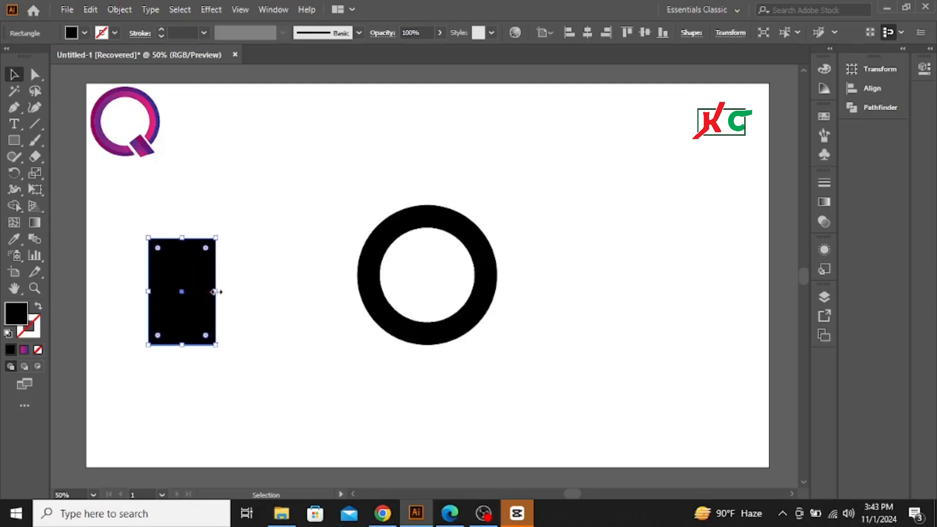
drag(221, 345, 259, 362)
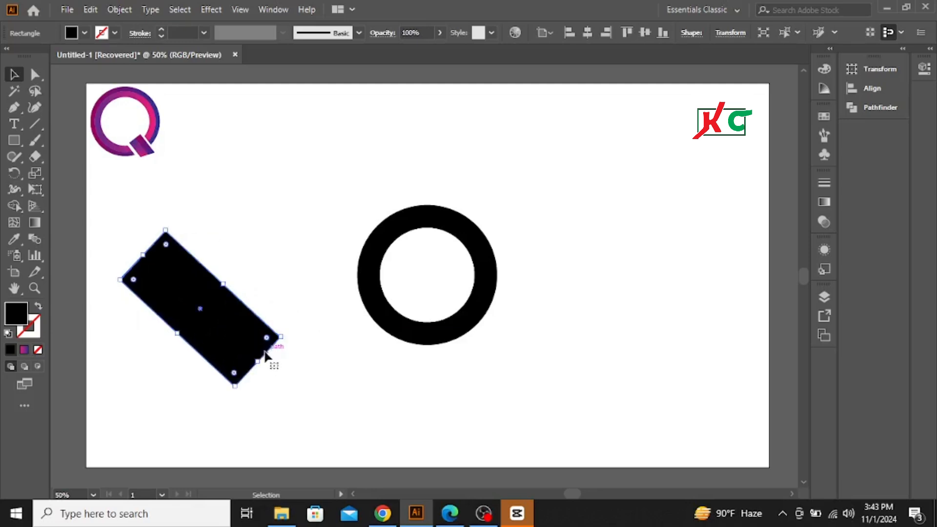
click(275, 263)
Step: Place the diagonal rectangle across the ring's lower-right part, narrow it and rotate it steeper, with its upper end inside the ring
drag(192, 304, 472, 324)
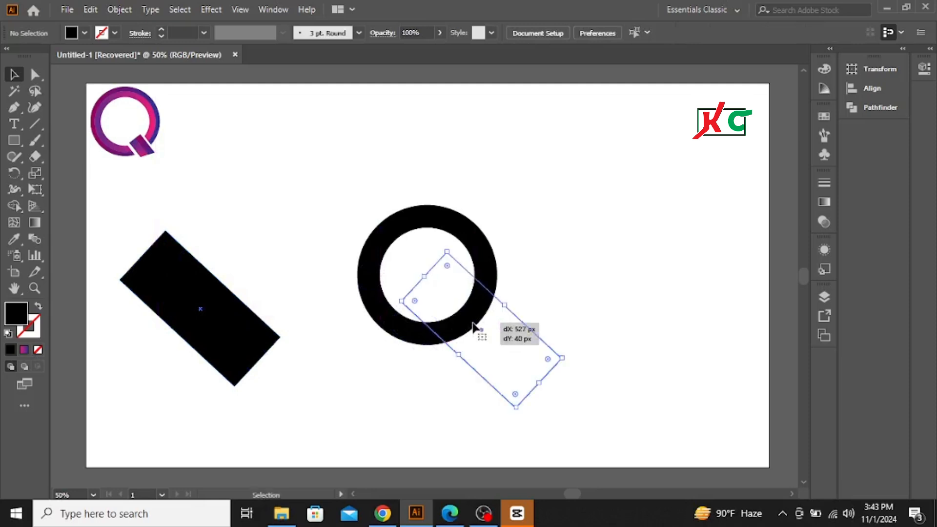
drag(529, 343, 532, 345)
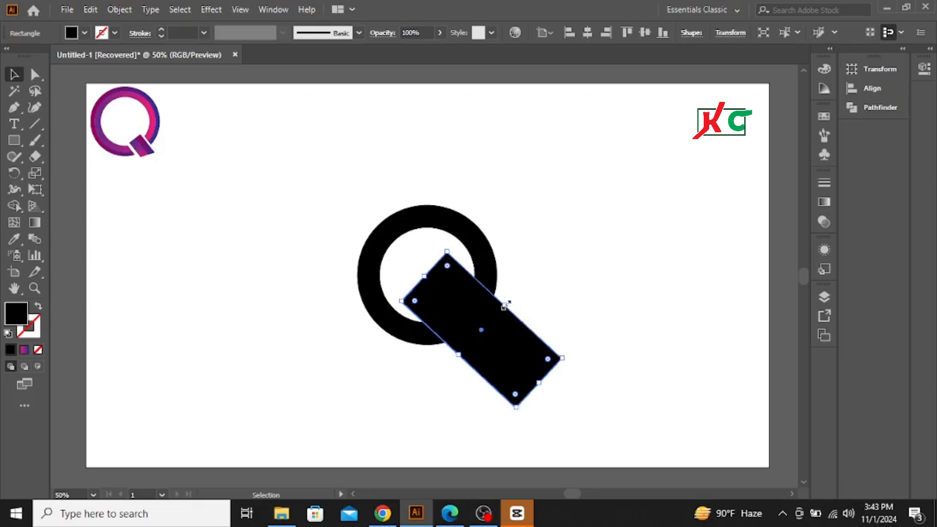
drag(505, 304, 496, 322)
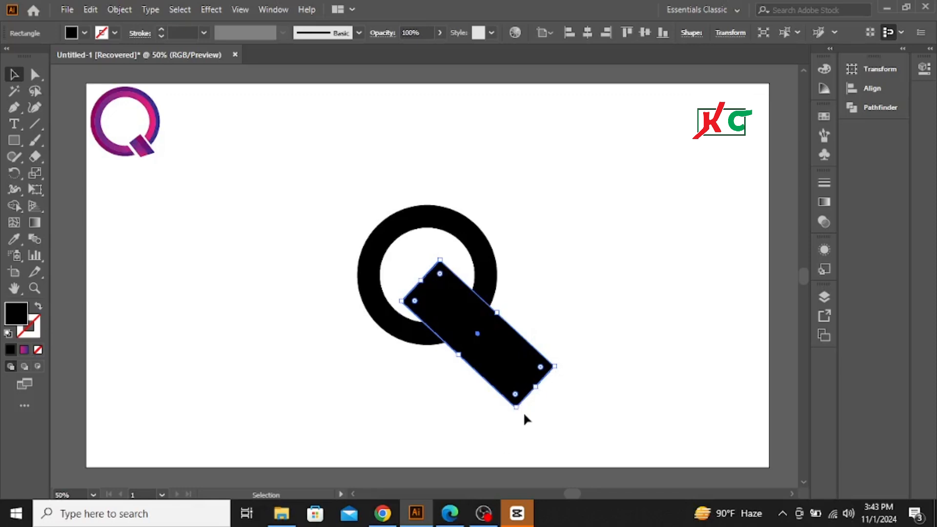
drag(513, 412, 504, 415)
drag(469, 312, 452, 303)
click(557, 235)
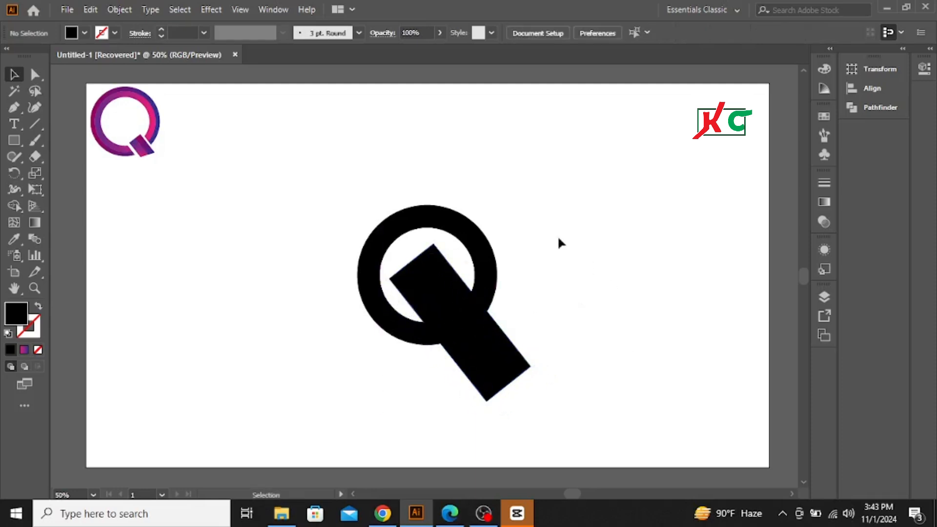
Step: Expand the ring bands together with the overlapping diagonal rectangle
drag(366, 197, 558, 439)
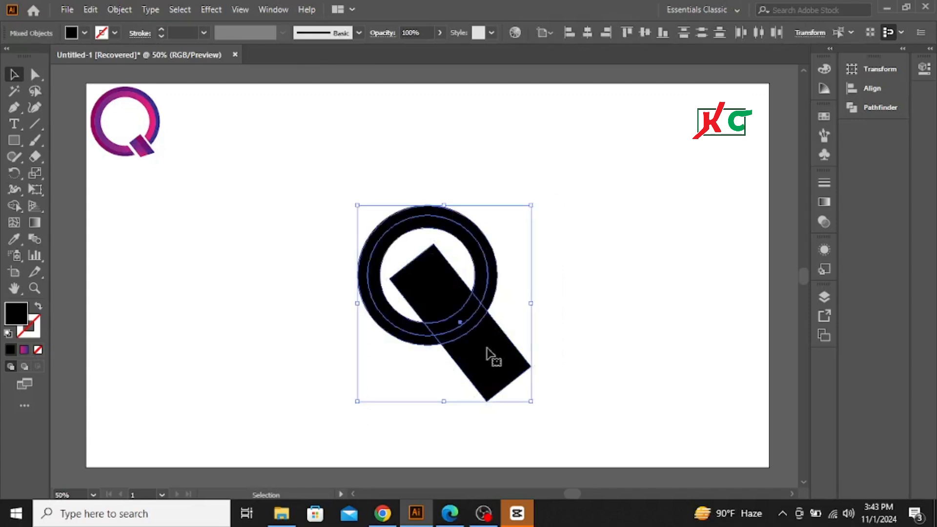
click(119, 10)
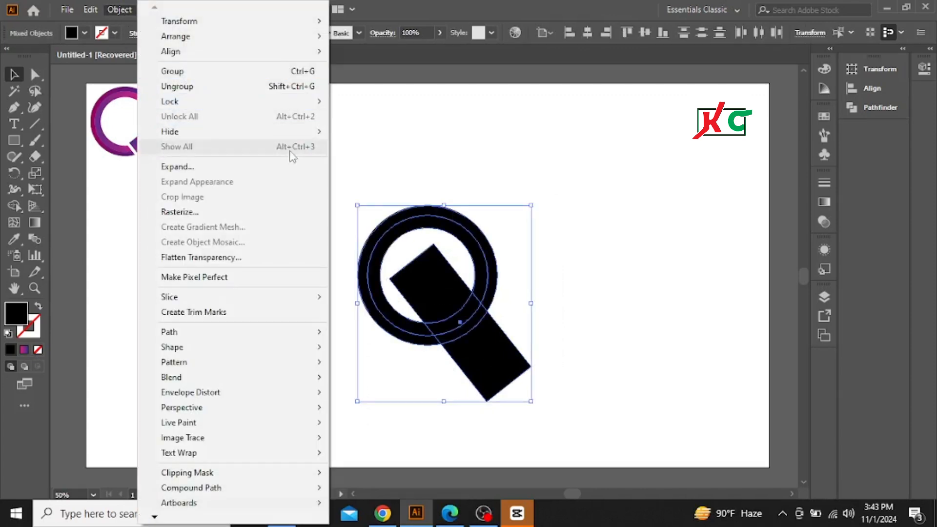
click(207, 168)
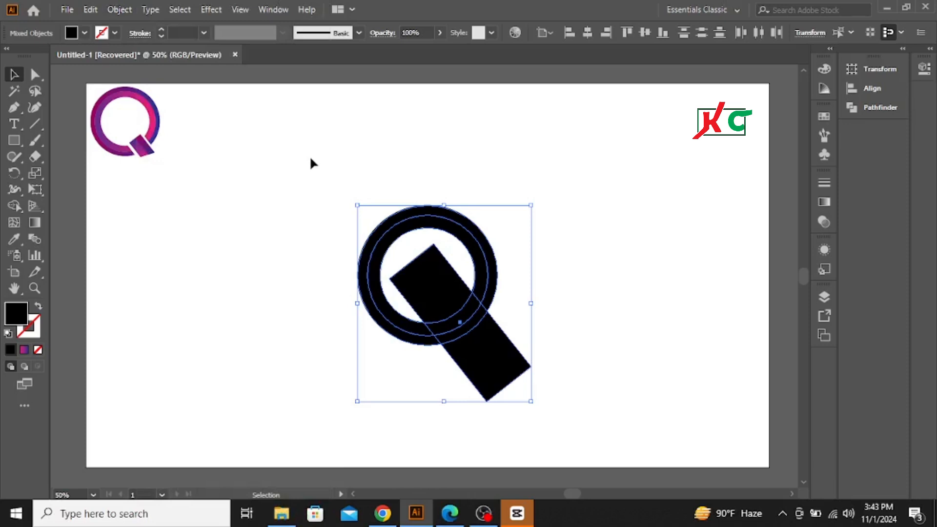
Step: Remove the rectangle and the ring sections it covers with the Shape Builder tool, leaving a diagonal gap at the ring's lower right
click(19, 206)
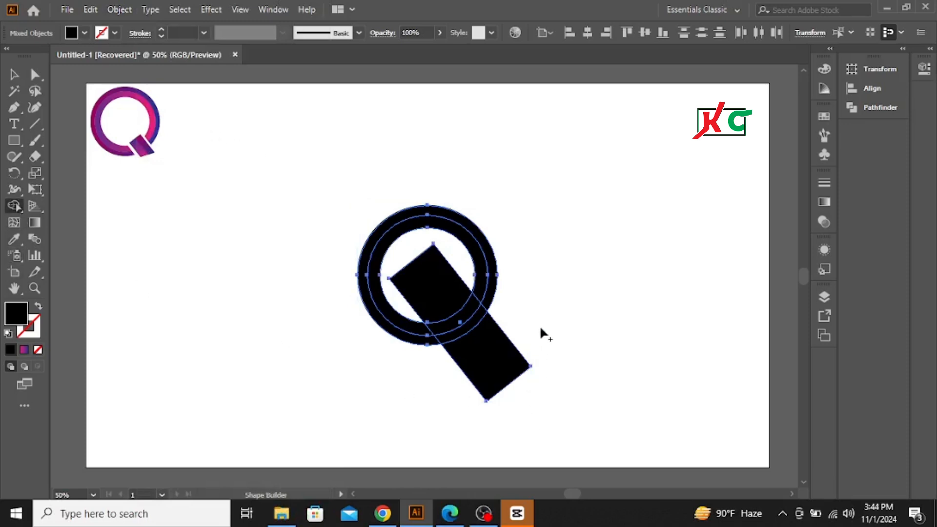
mouse_move(540, 325)
mouse_down()
mouse_move(429, 394)
mouse_move(415, 392)
mouse_up()
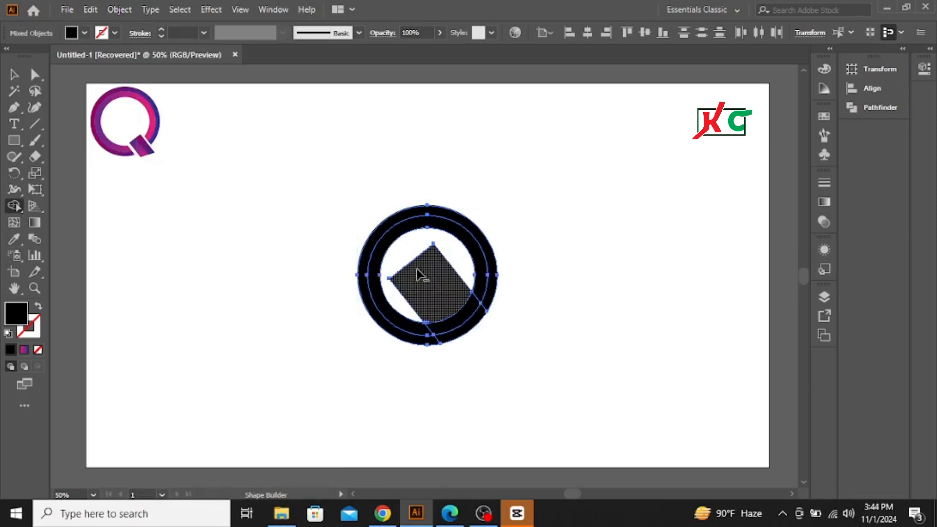
mouse_move(420, 275)
mouse_down()
mouse_move(401, 258)
mouse_move(470, 359)
mouse_up()
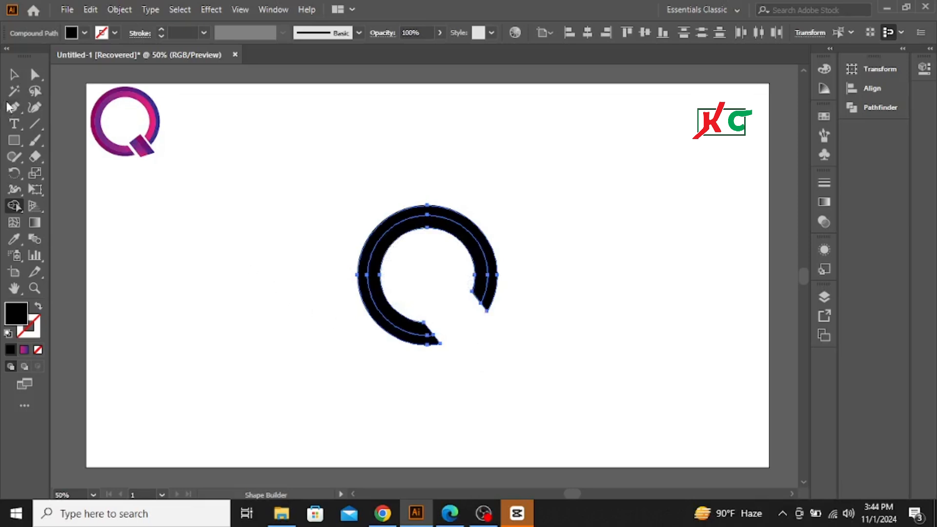
click(14, 74)
click(200, 281)
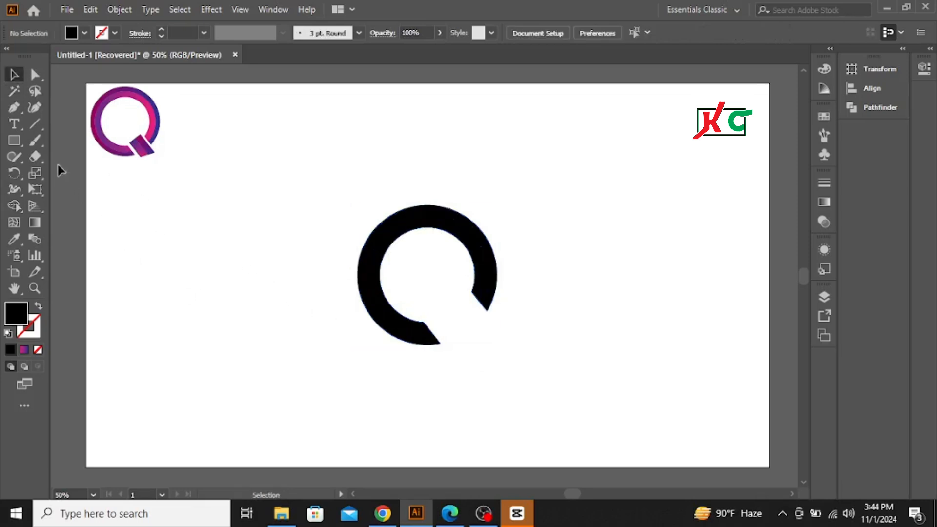
Step: Draw a smaller black rectangle beside the ring and rotate it diagonally to serve as the Q's tail
click(17, 140)
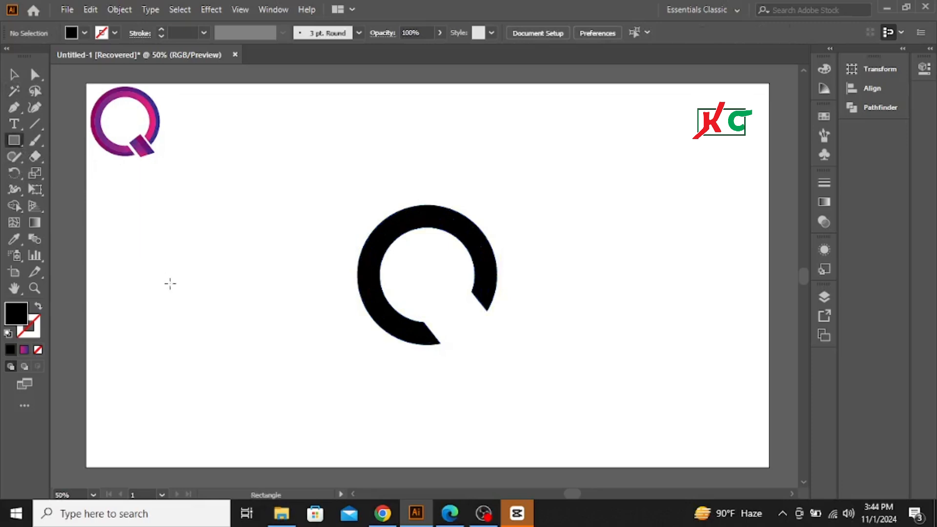
drag(165, 275, 213, 361)
click(14, 76)
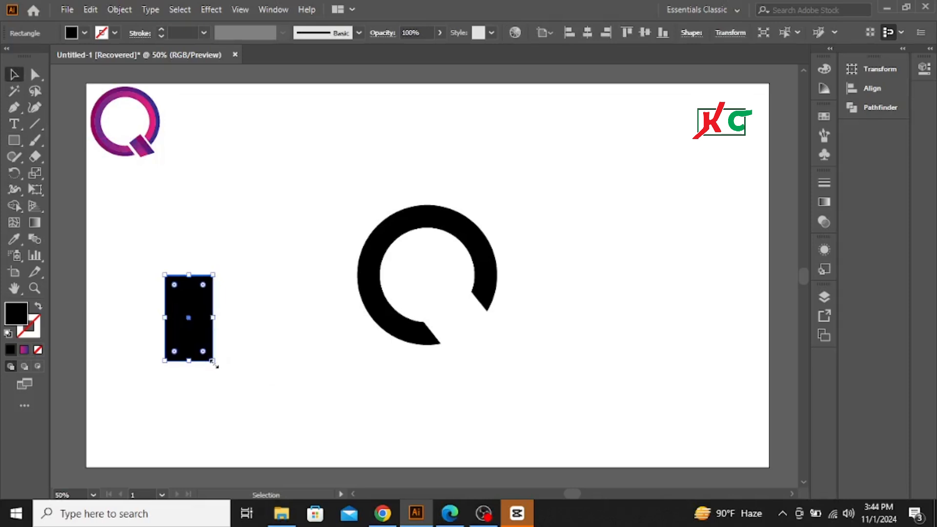
drag(220, 365, 238, 338)
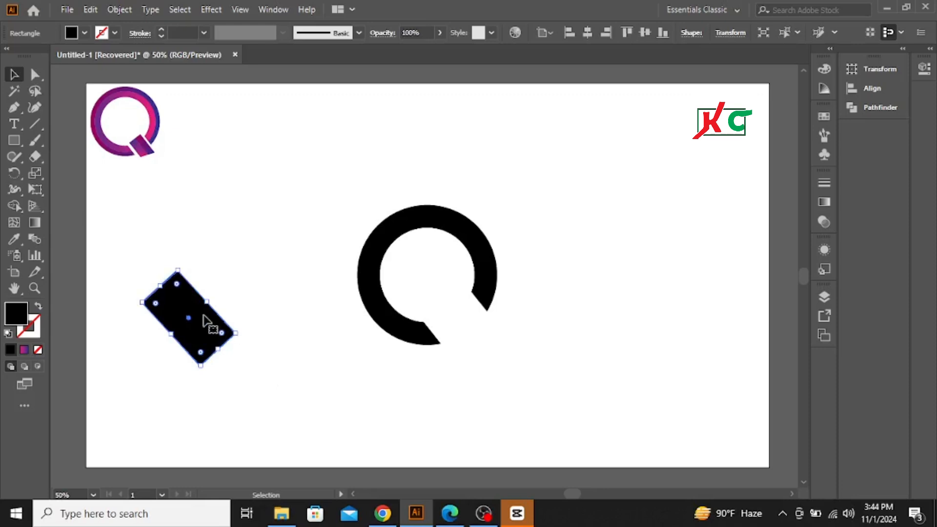
click(213, 264)
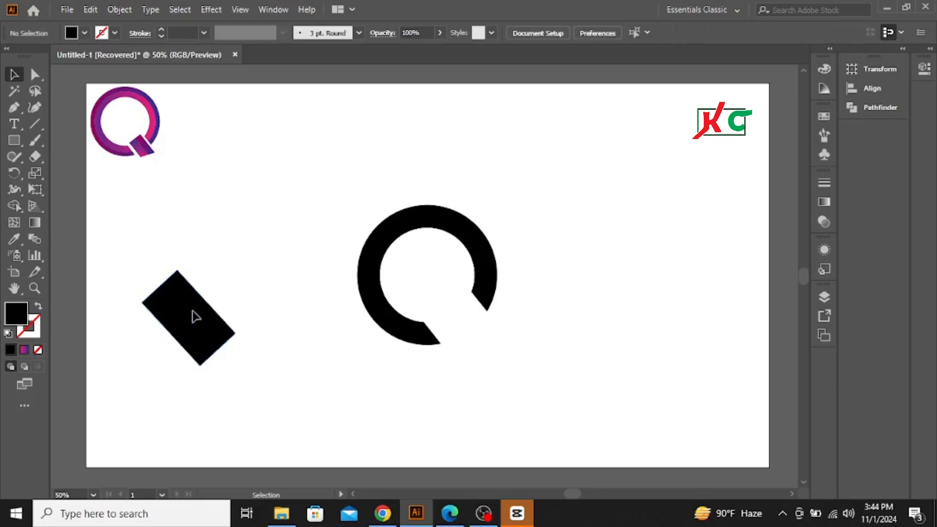
Step: Move the small diagonal rectangle into the ring's lower-right gap and shift it slightly upward
drag(197, 313, 476, 313)
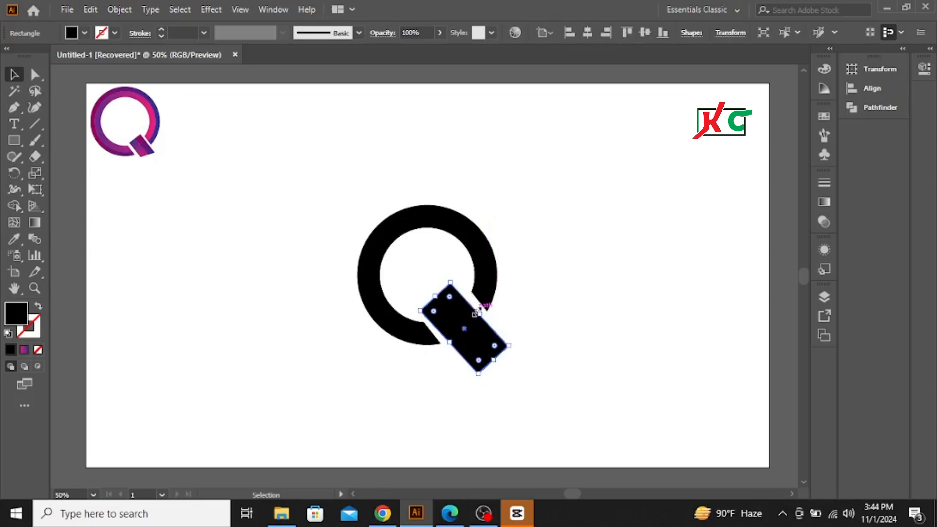
click(444, 308)
drag(444, 308, 445, 300)
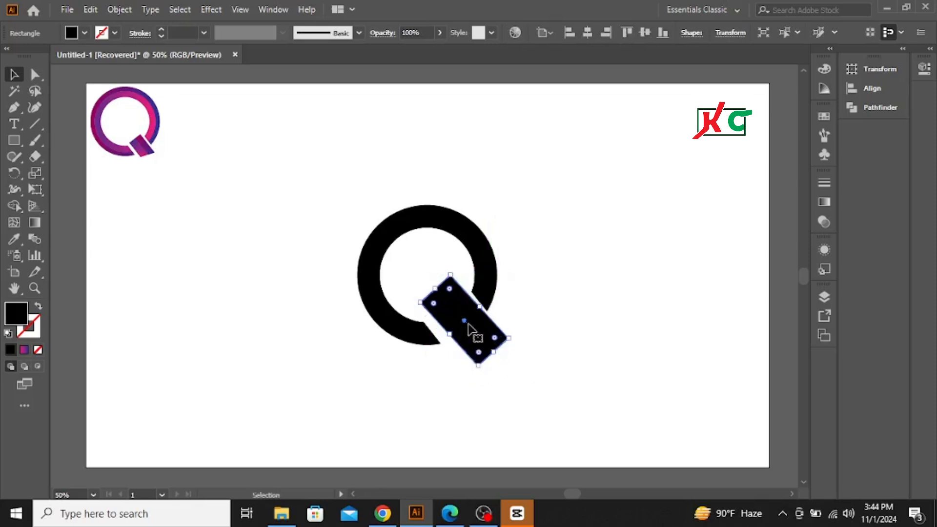
click(552, 332)
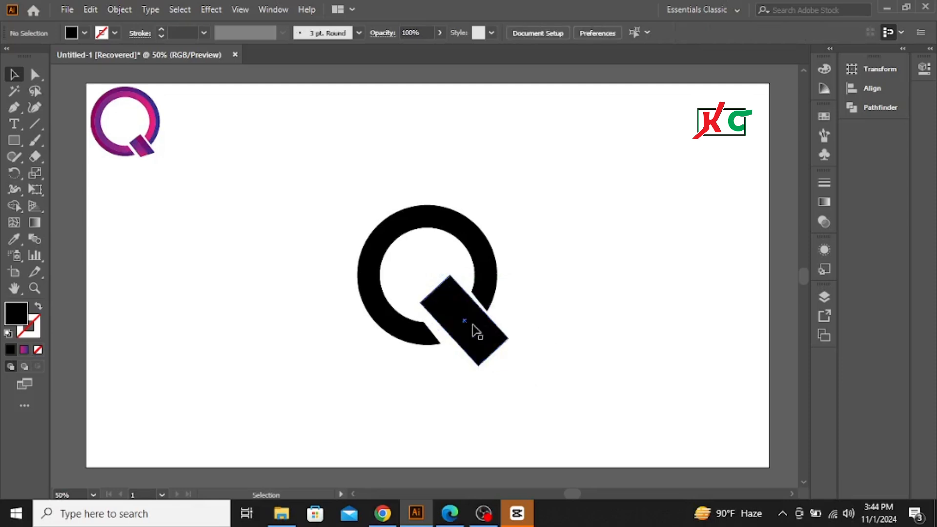
Step: Nudge the tail rectangle slightly down and sideways to center it in the ring's gap
click(489, 337)
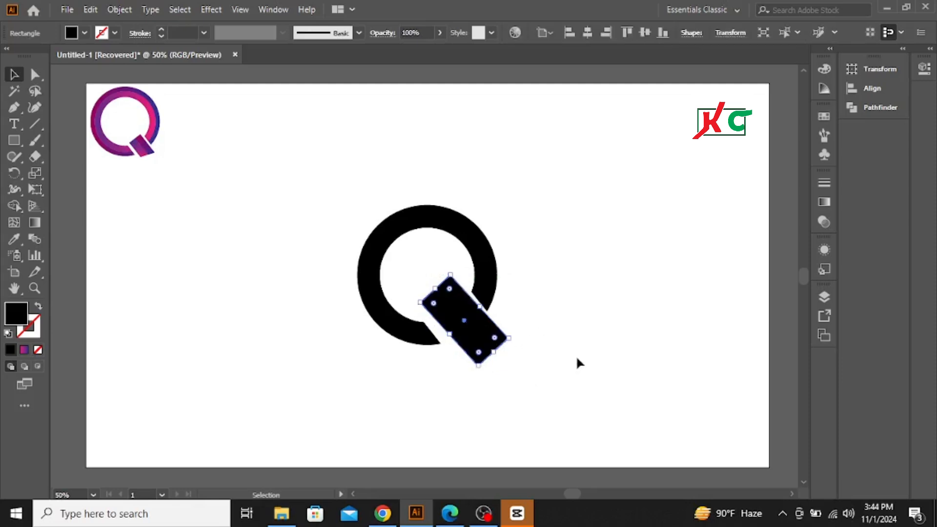
key(Left)
key(Left)
key(Left)
key(Left)
key(Left)
key(Left)
key(Left)
key(Left)
key(Down)
key(Down)
key(Down)
key(Down)
key(Down)
key(Down)
key(Down)
key(Down)
key(Down)
key(Down)
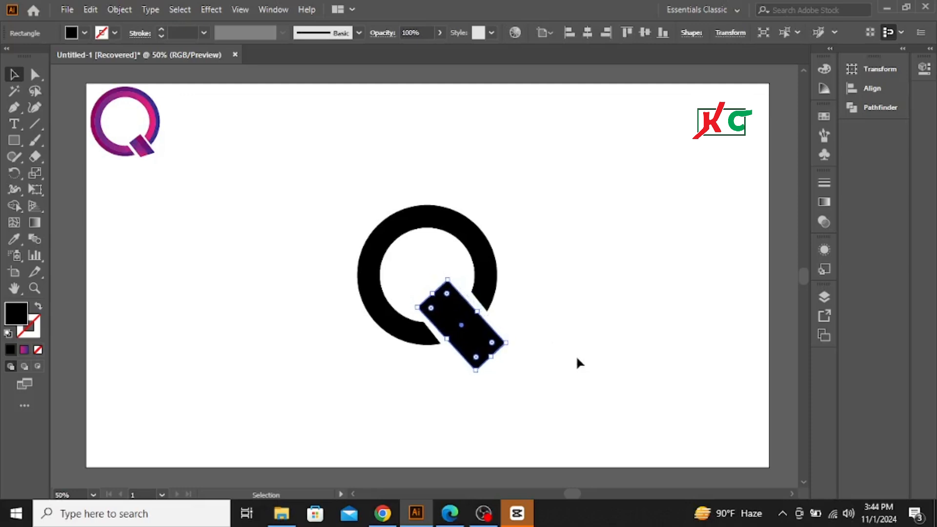
key(Right)
key(Right)
key(Right)
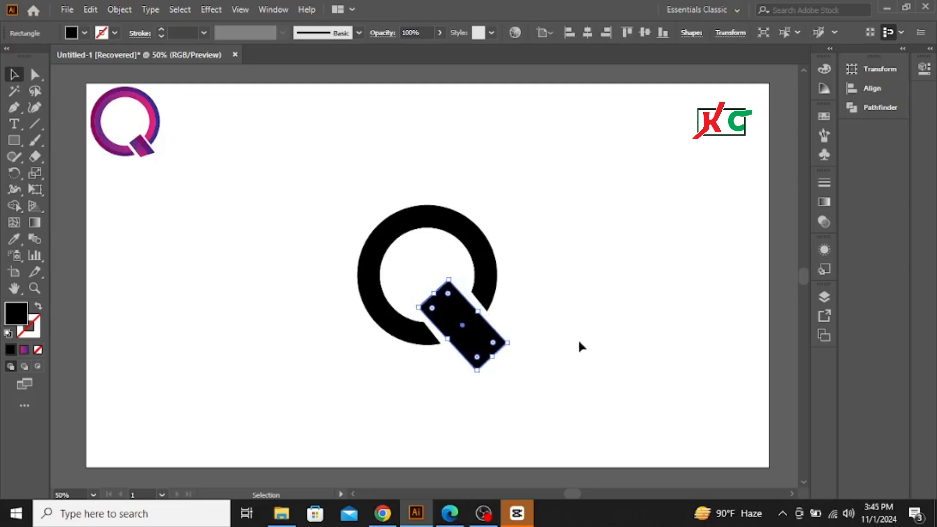
click(578, 340)
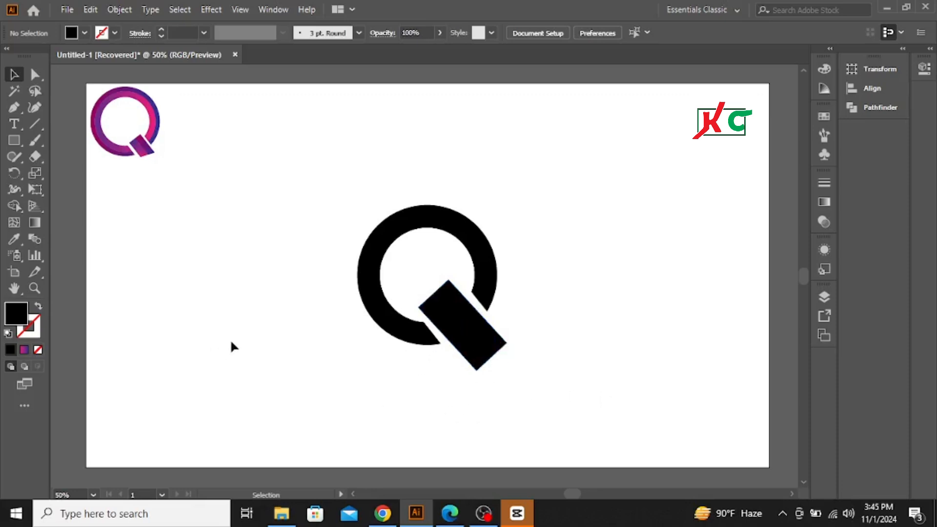
Step: Duplicate the tail rectangle, rotate the copy to nearly horizontal and place it across the tail's lower end
click(472, 332)
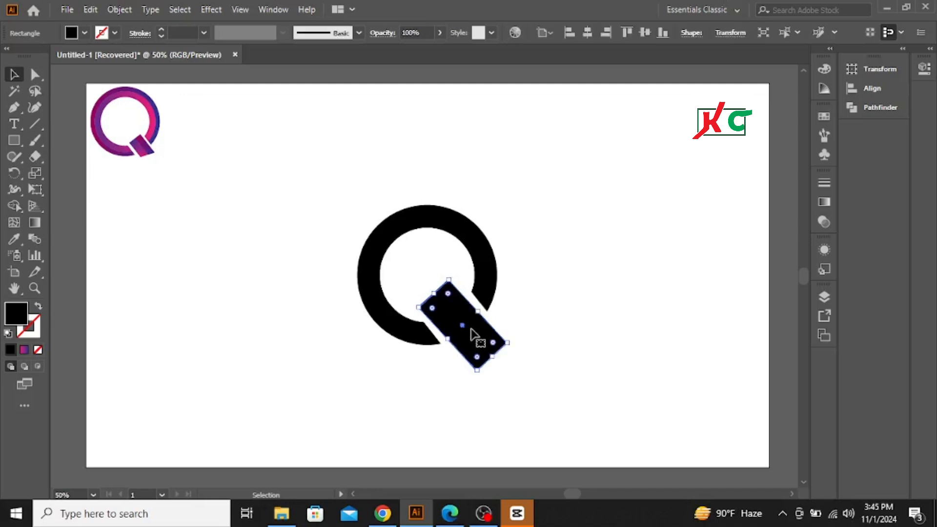
drag(472, 332, 579, 338)
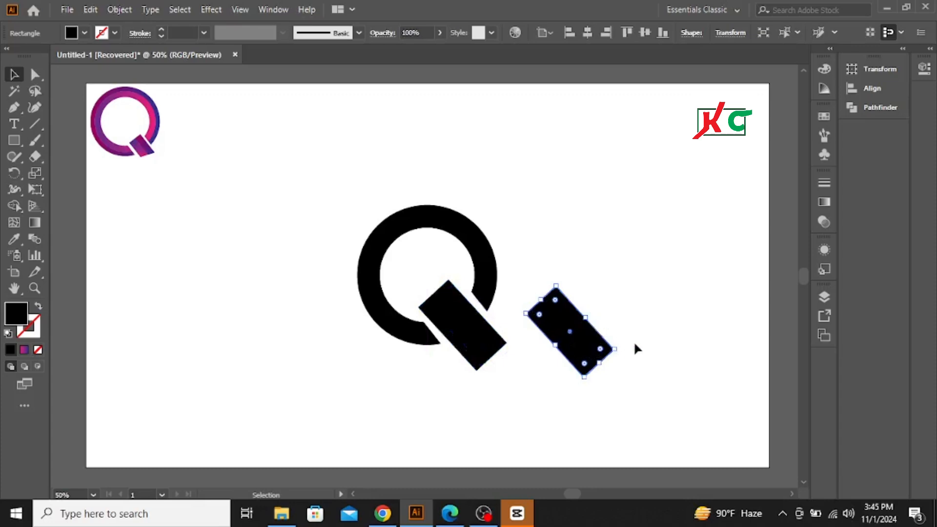
drag(621, 349, 653, 286)
drag(587, 336, 502, 367)
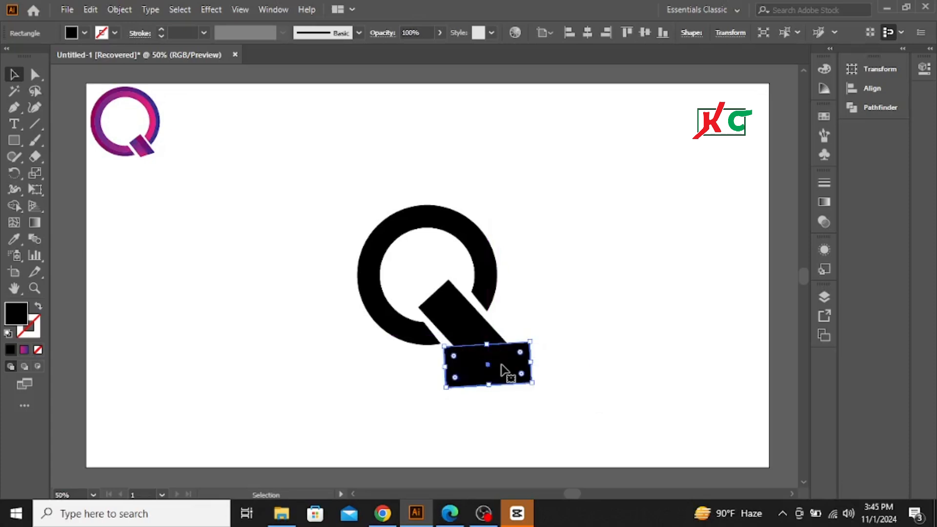
click(615, 287)
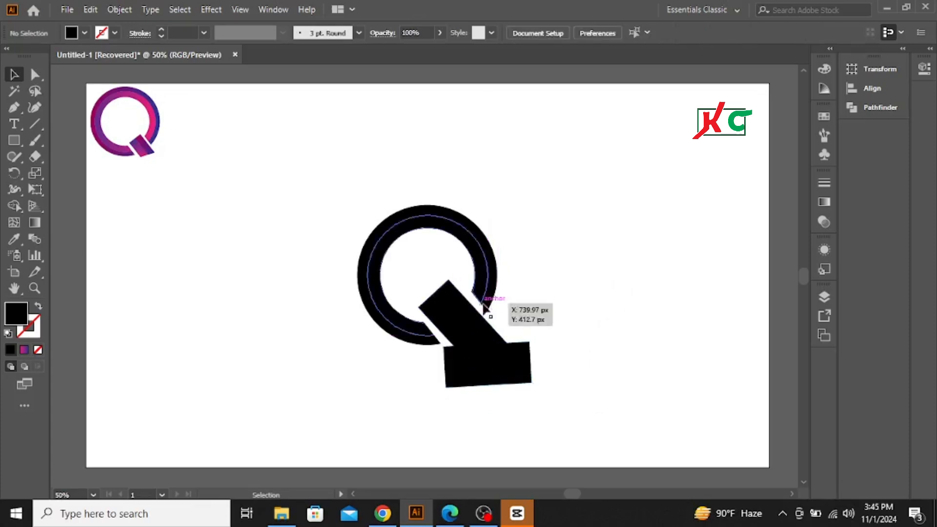
Step: Cut off the tail's lower end by removing the overlapping near-horizontal rectangle with the Shape Builder tool
drag(509, 309, 484, 385)
click(590, 296)
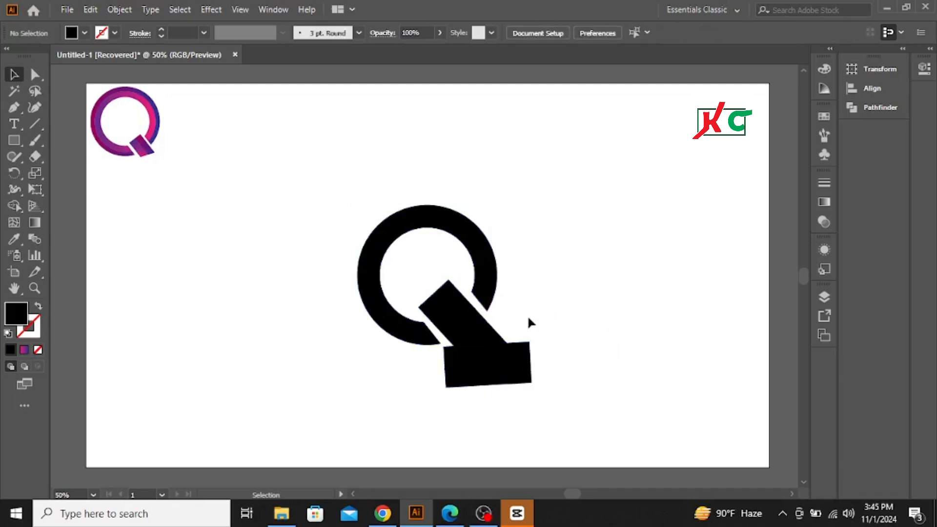
drag(510, 346, 490, 389)
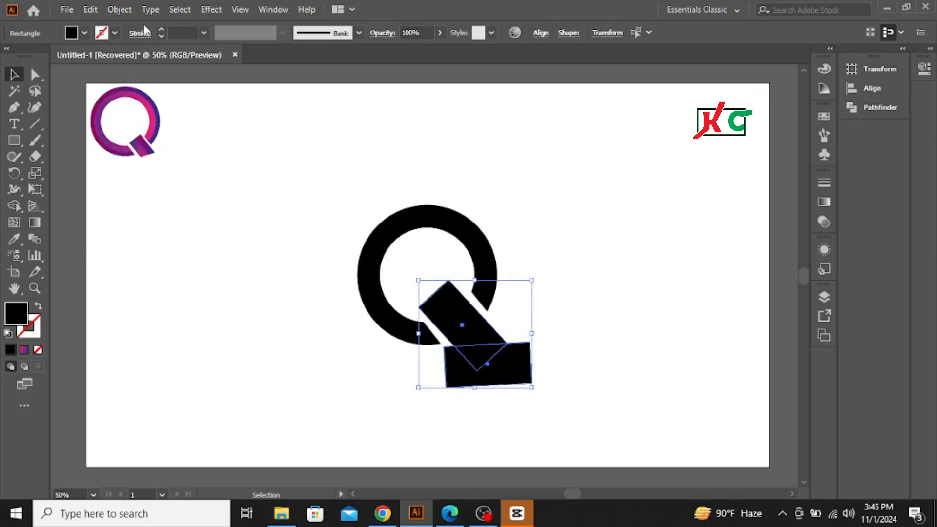
click(119, 10)
click(188, 167)
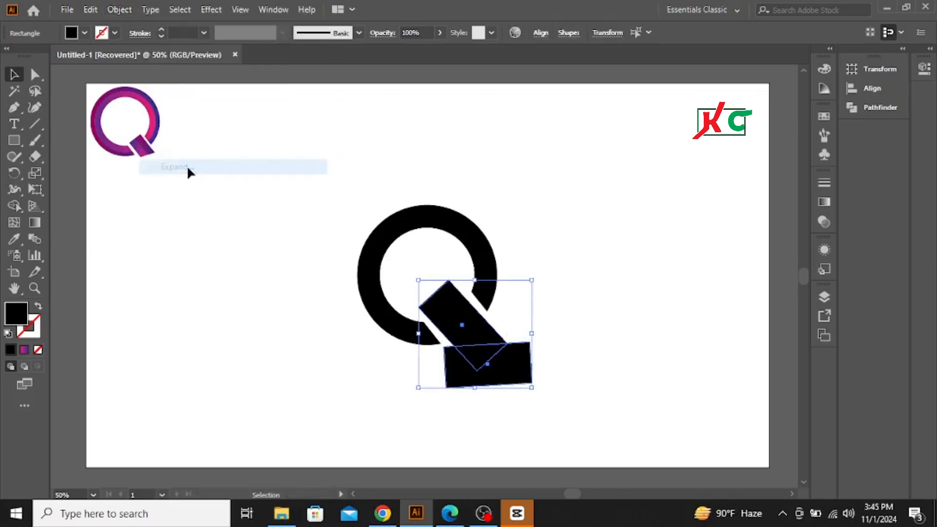
click(13, 203)
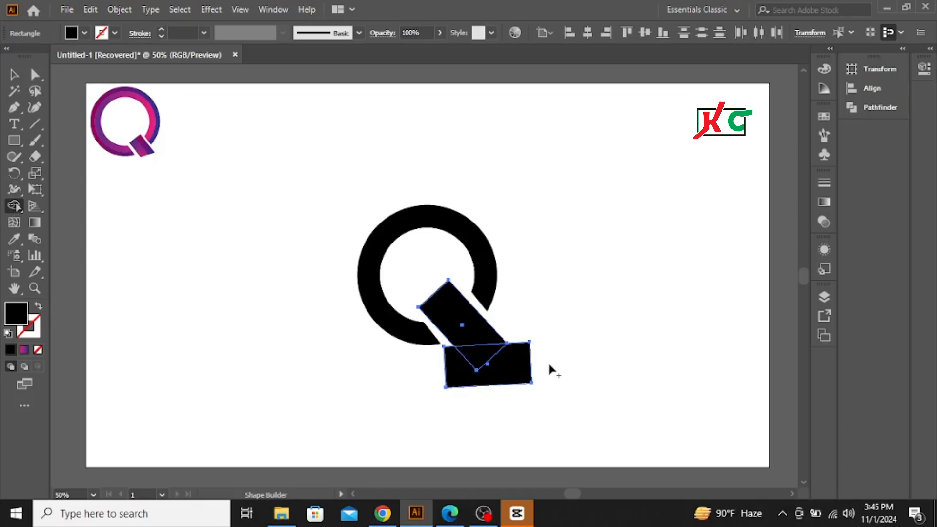
drag(549, 364, 450, 361)
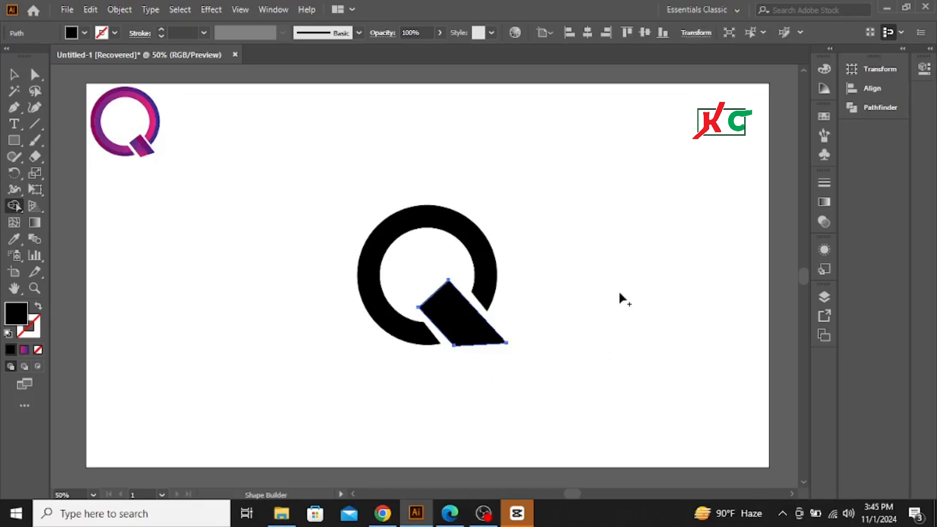
click(13, 75)
click(308, 228)
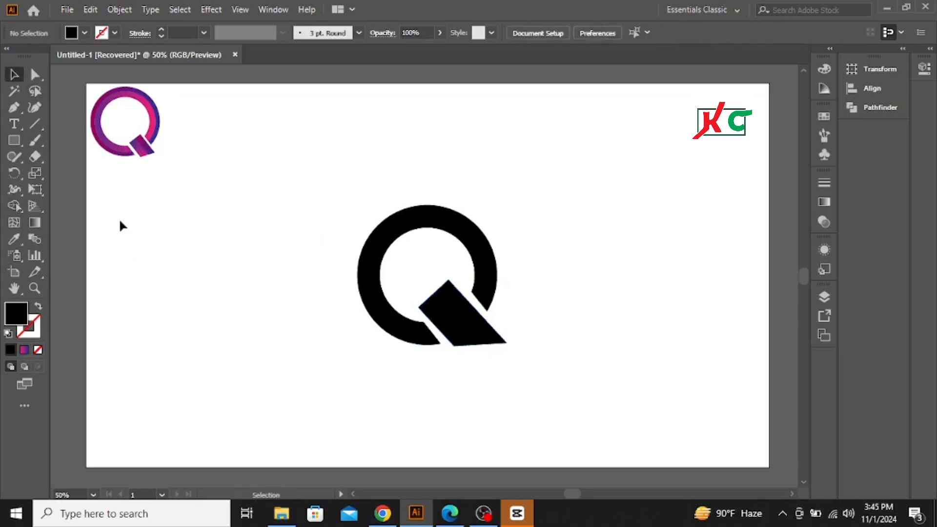
Step: Draw a straight diagonal line lengthwise through the middle of the tail, extending past both of its ends
click(34, 124)
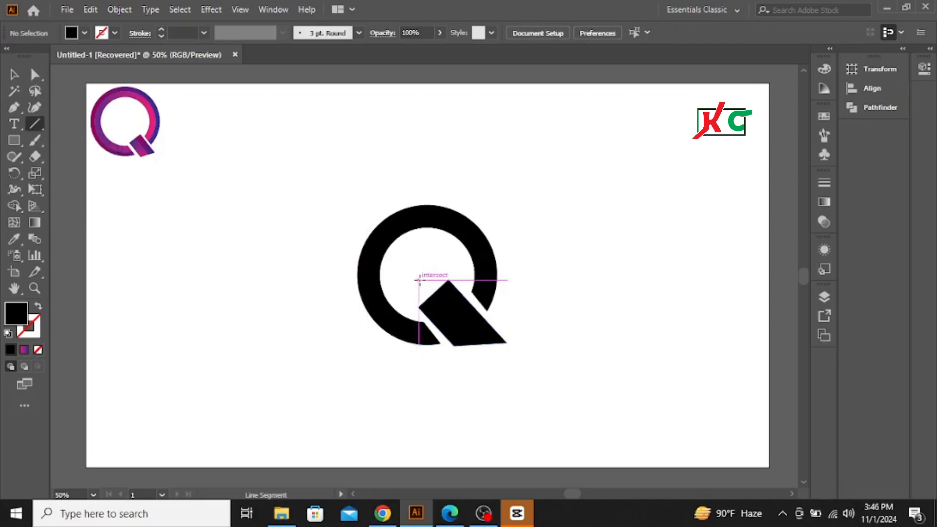
mouse_move(423, 280)
mouse_down()
mouse_move(475, 351)
mouse_move(518, 382)
mouse_up()
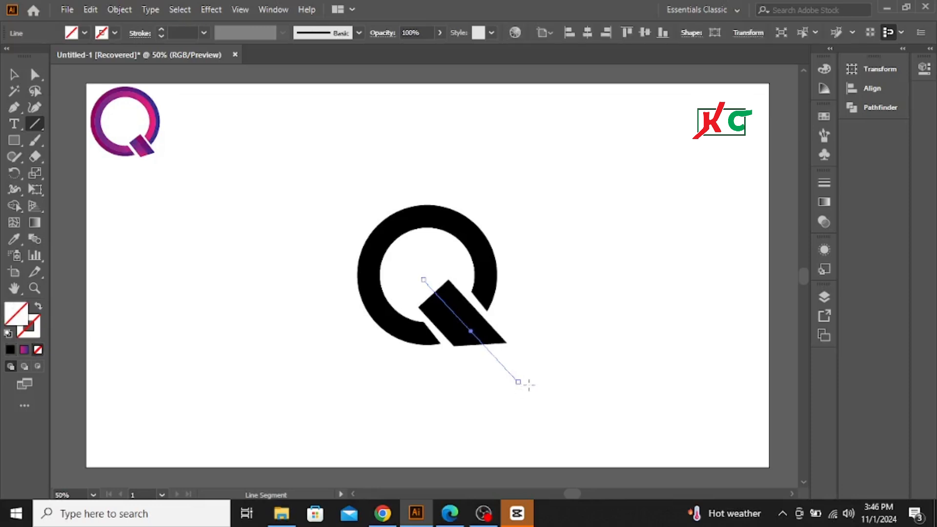
click(14, 74)
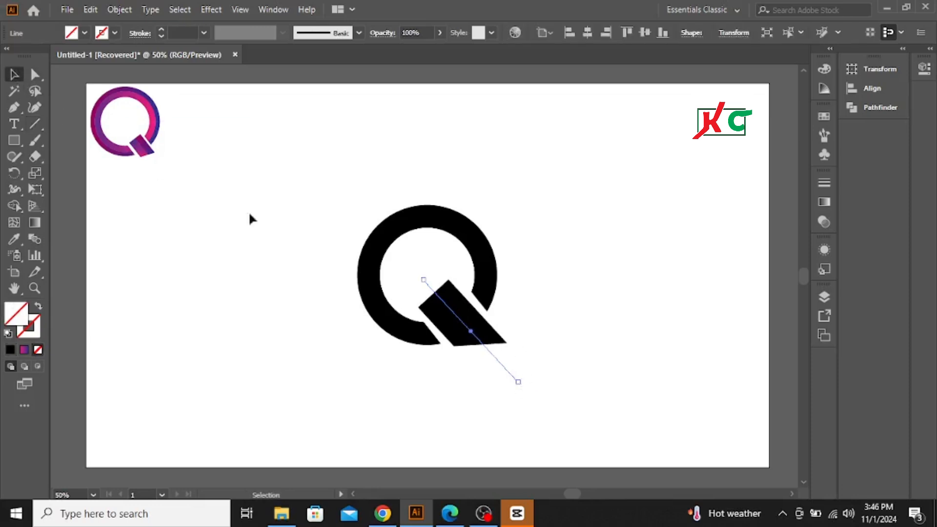
Step: Try to expand the tail and the diagonal line together
shift+click(447, 307)
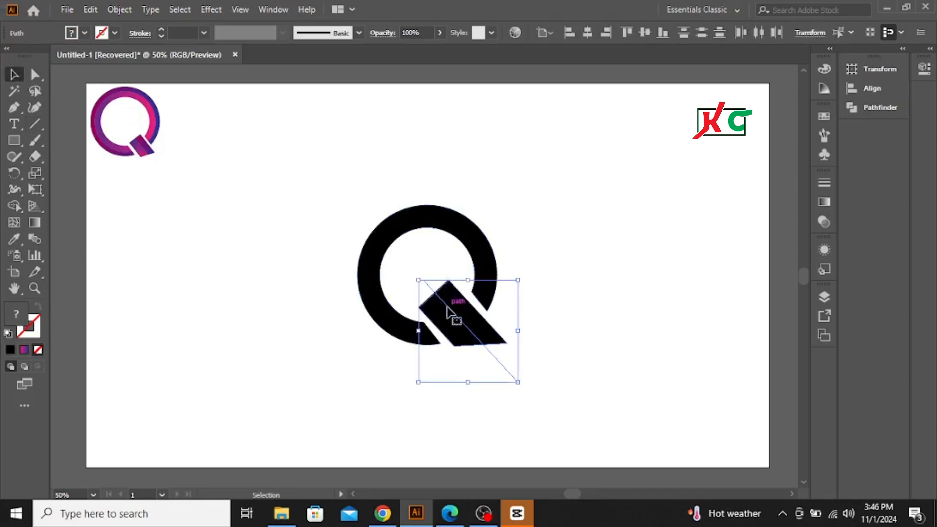
click(119, 10)
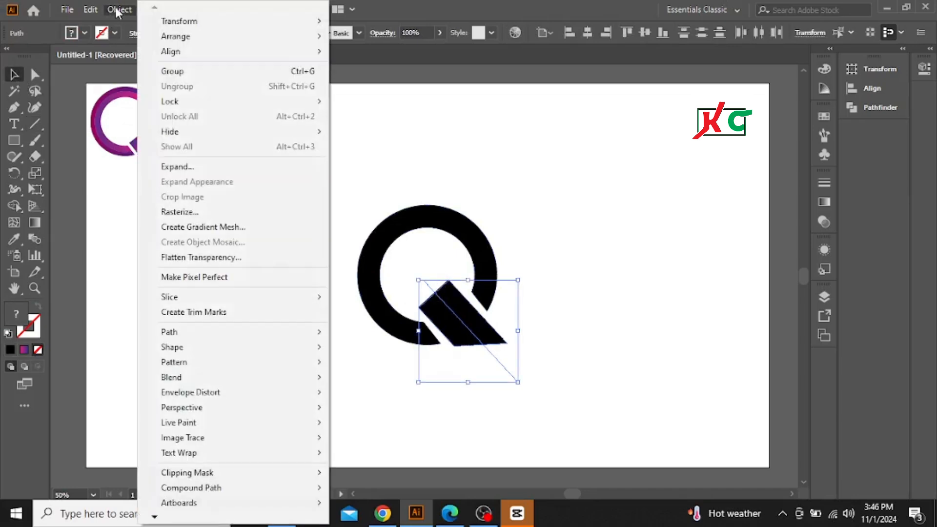
click(175, 167)
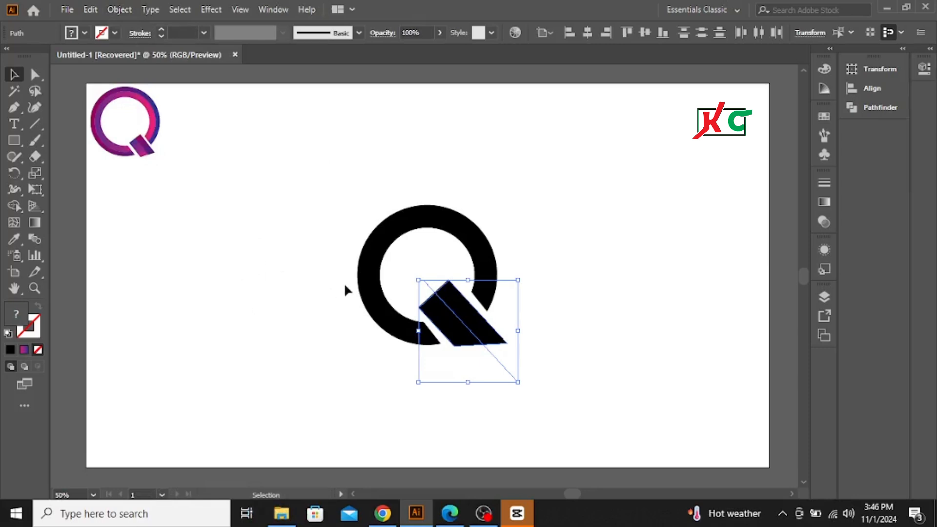
click(288, 248)
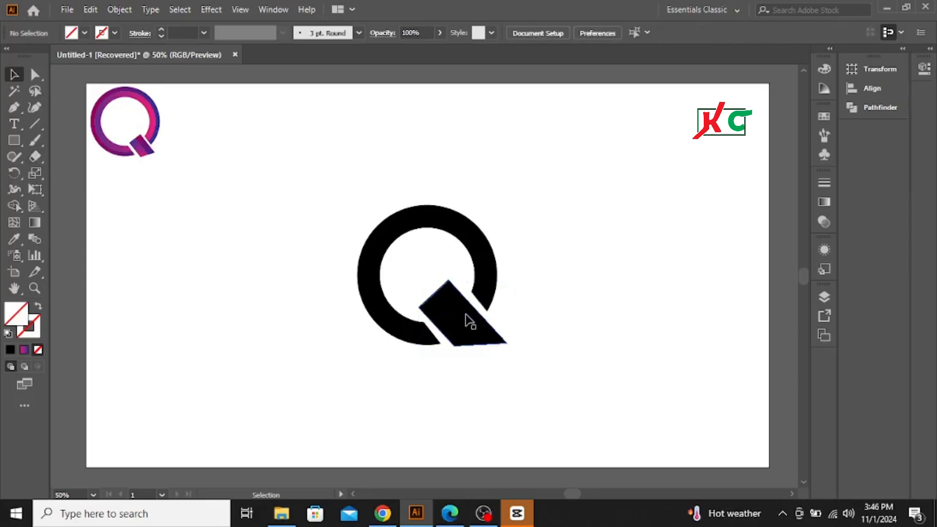
Step: Split the tail into two lengthwise halves along the diagonal line with Shape Builder, removing the line's protruding ends
drag(540, 358, 456, 363)
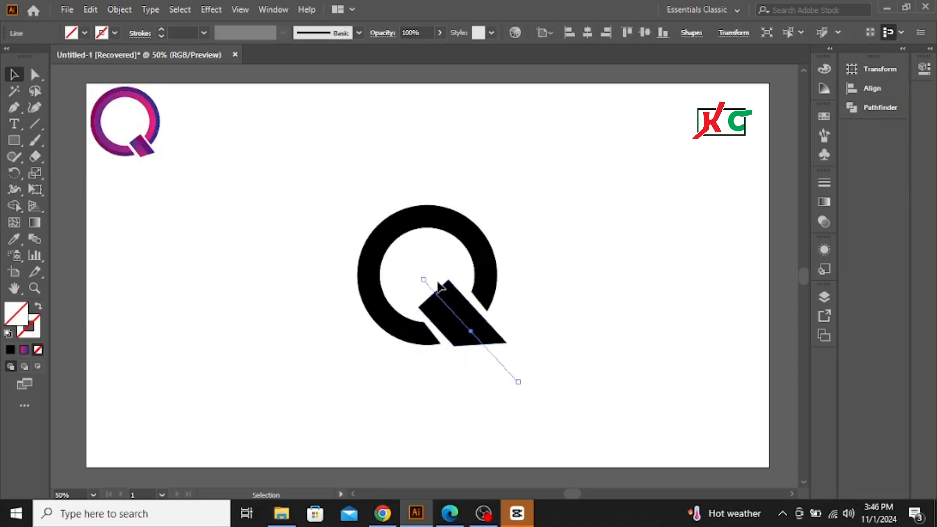
shift+click(454, 312)
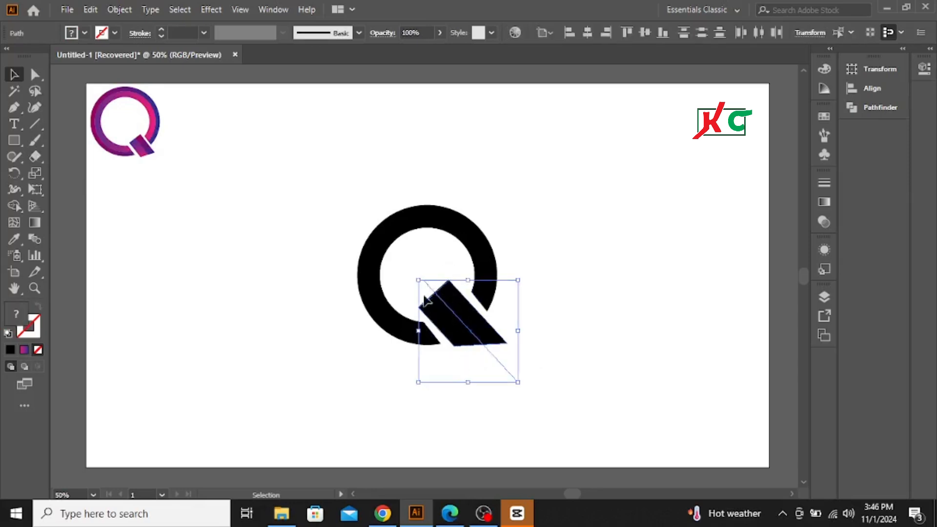
click(14, 206)
drag(534, 344, 473, 362)
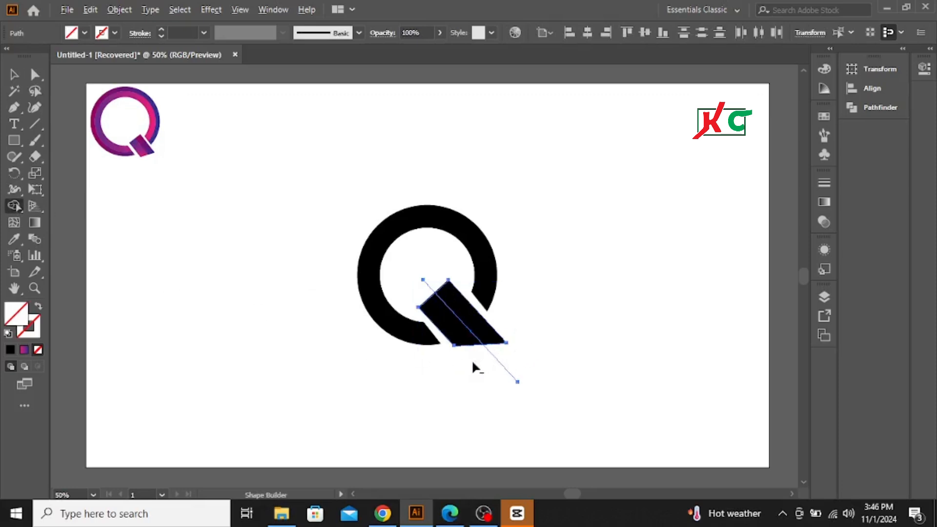
drag(563, 363, 563, 362)
drag(434, 271, 414, 289)
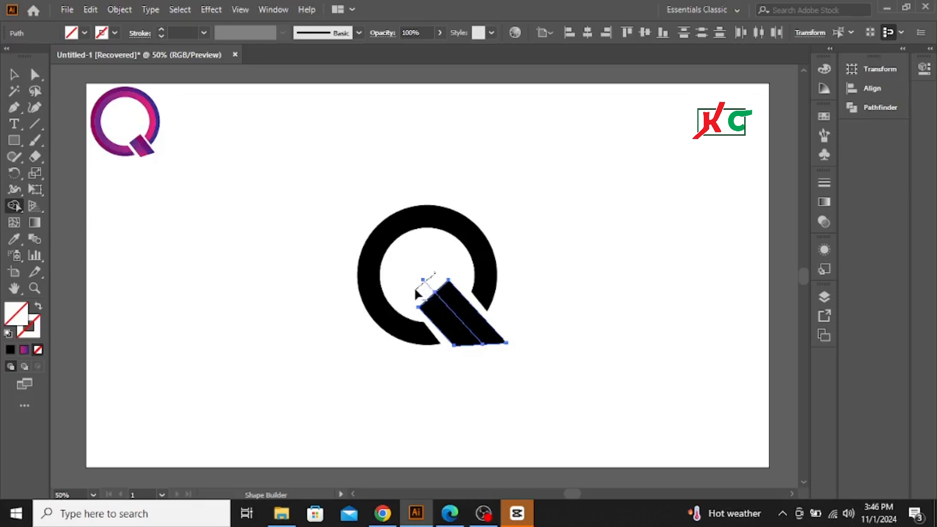
click(443, 316)
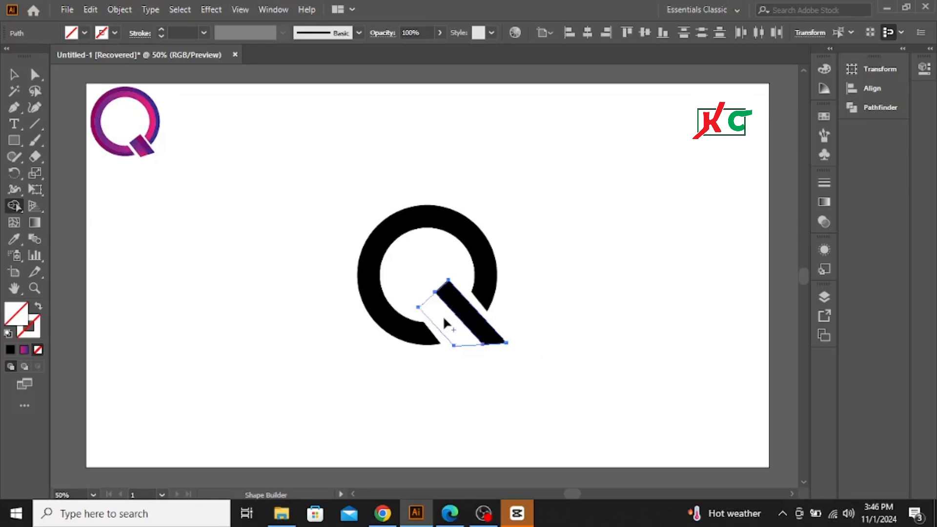
click(469, 312)
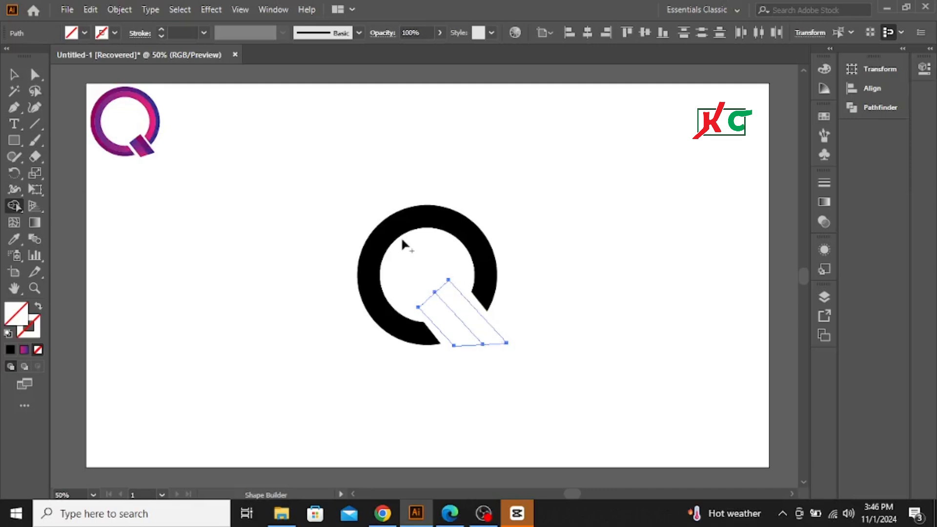
Step: Fill both halves of the split tail with black
click(13, 77)
click(84, 33)
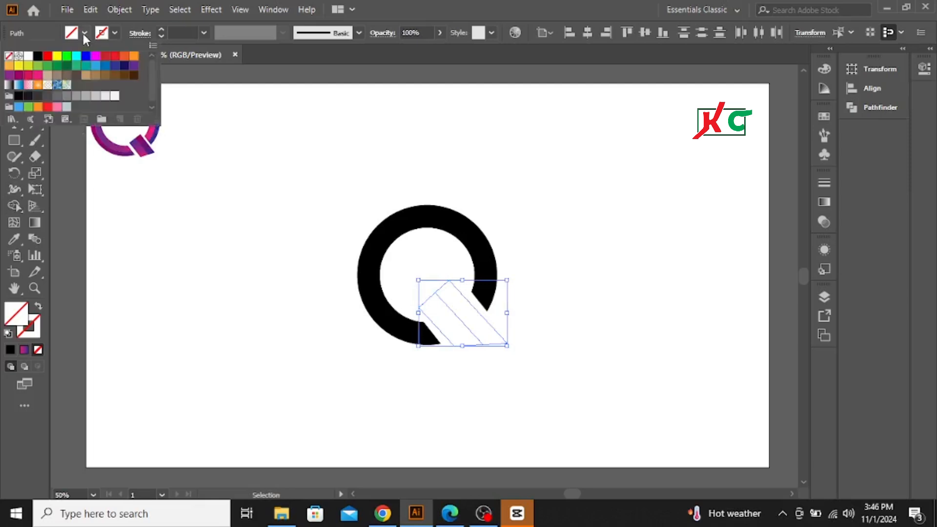
click(37, 56)
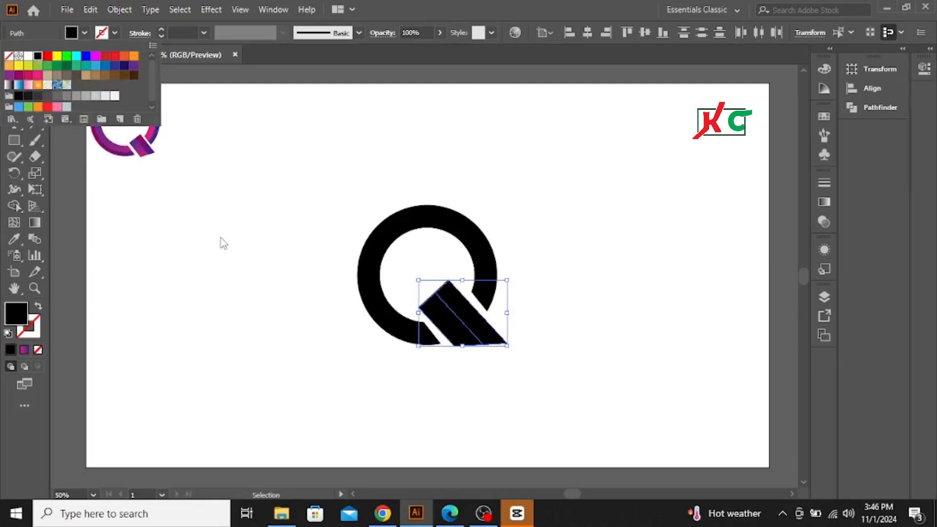
click(337, 215)
click(636, 288)
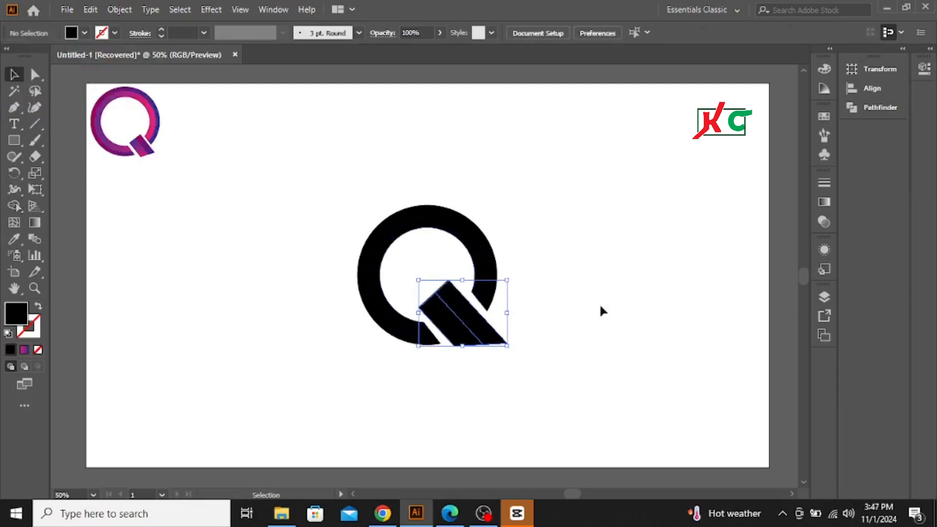
Step: Give the tail's lower-left half the pink-to-blue gradient sampled from the matching half of the reference logo's tail
click(452, 336)
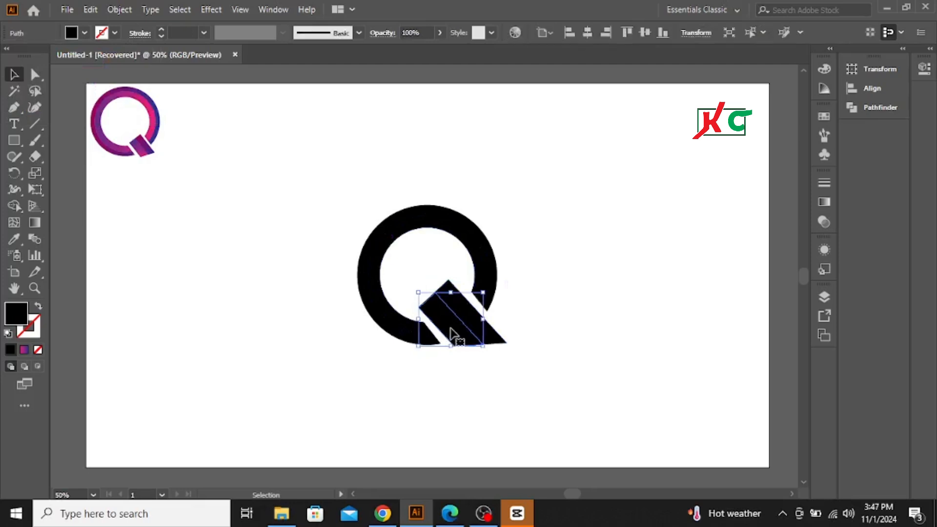
click(141, 156)
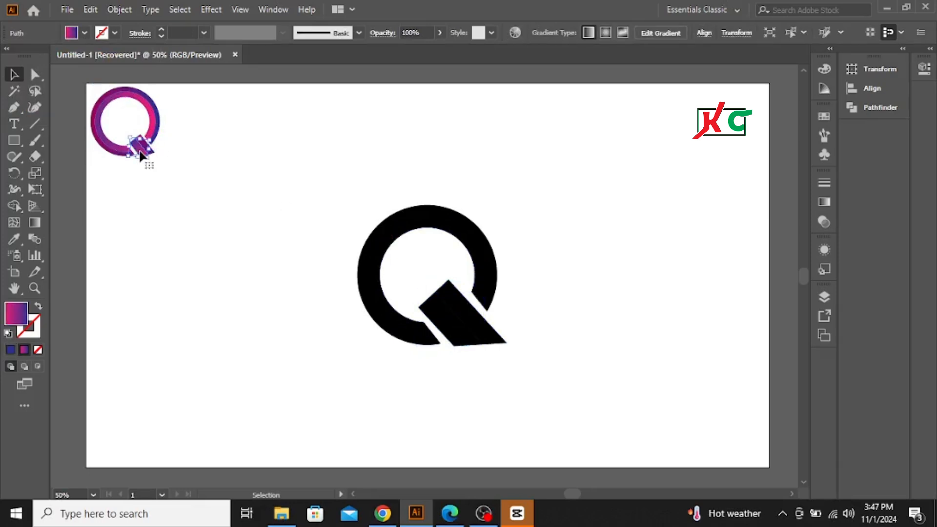
click(456, 334)
click(16, 238)
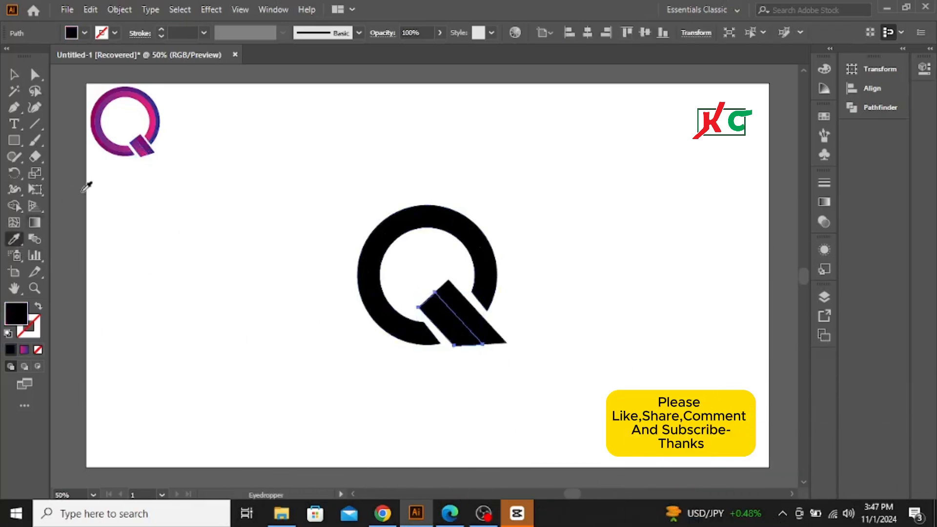
click(143, 152)
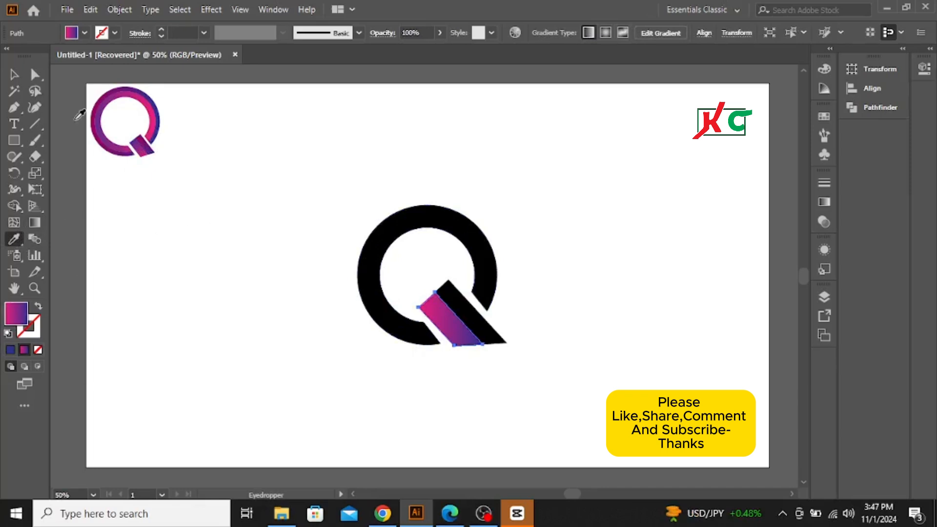
click(13, 74)
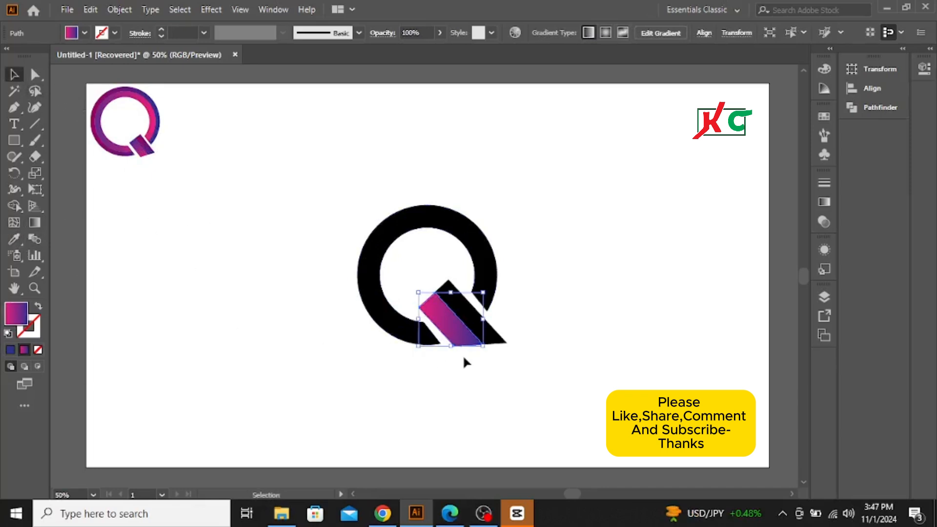
Step: Give the tail's upper-right half the darker magenta-to-blue gradient sampled from the matching half of the reference logo's tail
click(498, 349)
click(493, 337)
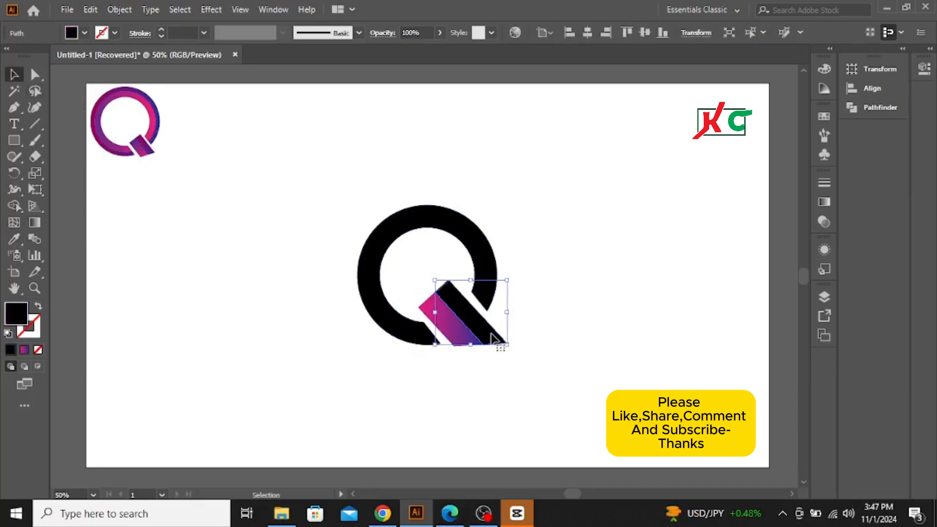
click(14, 240)
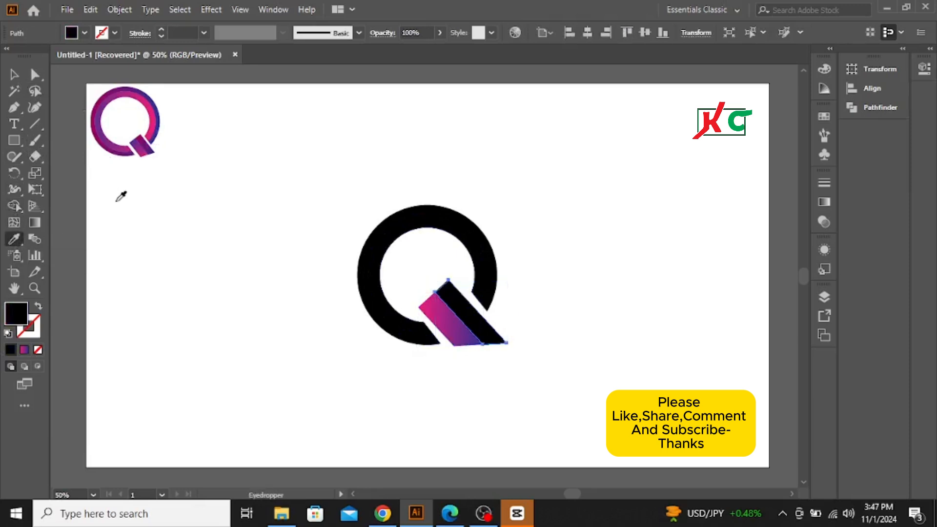
click(149, 145)
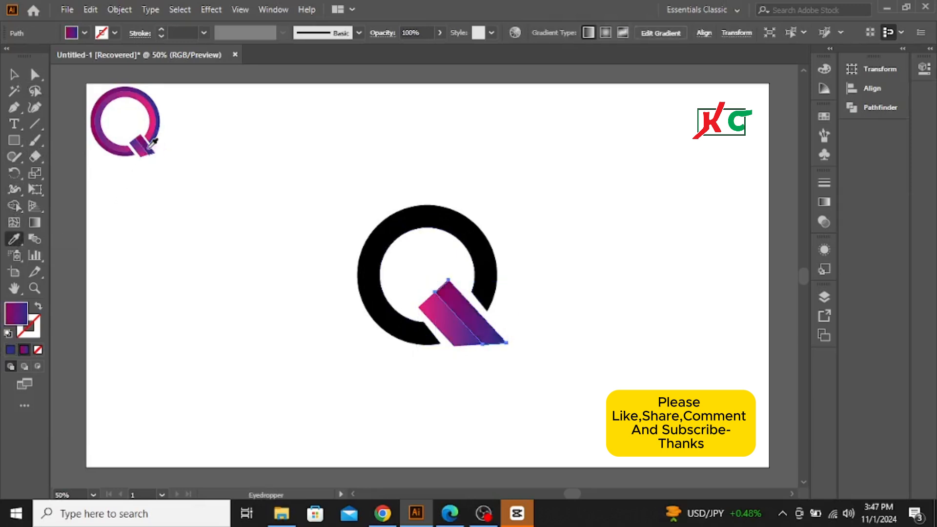
click(14, 75)
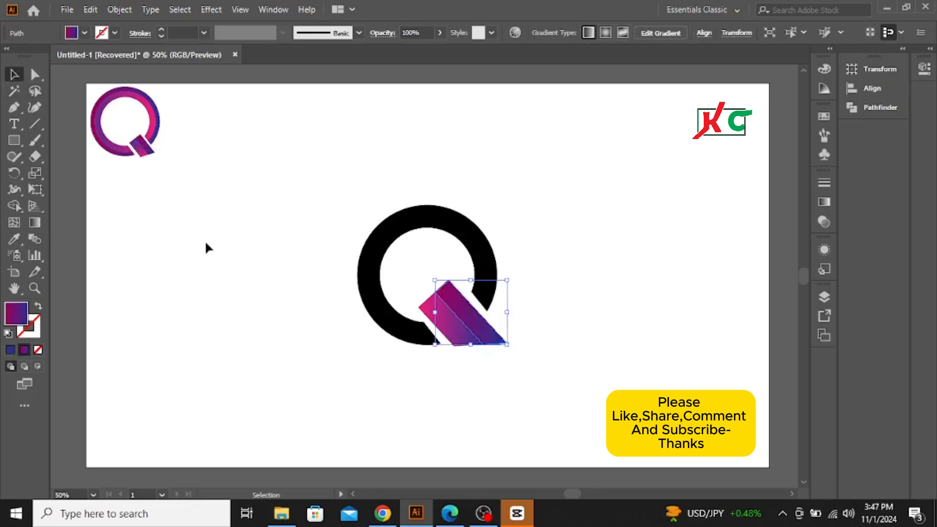
Step: Apply the pink-to-blue gradient sampled from the reference logo's inner ring to the black inner ring
click(386, 256)
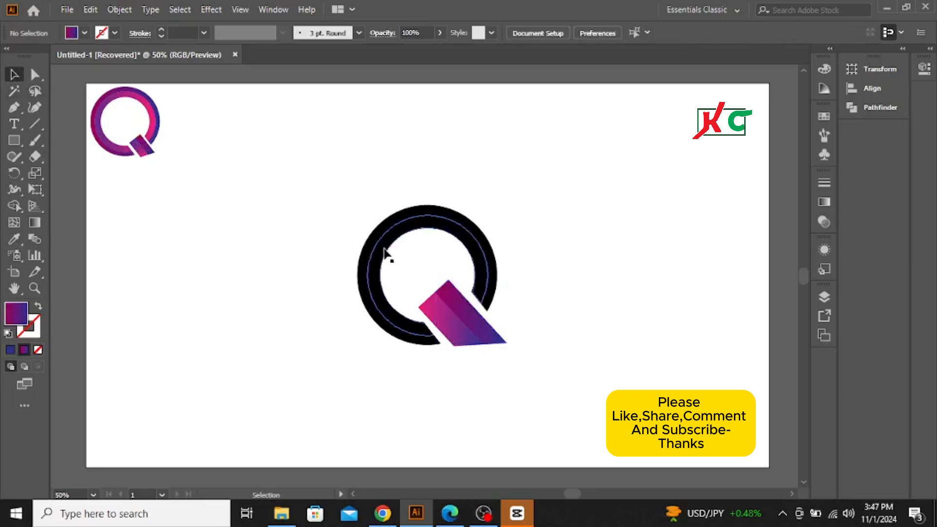
click(385, 250)
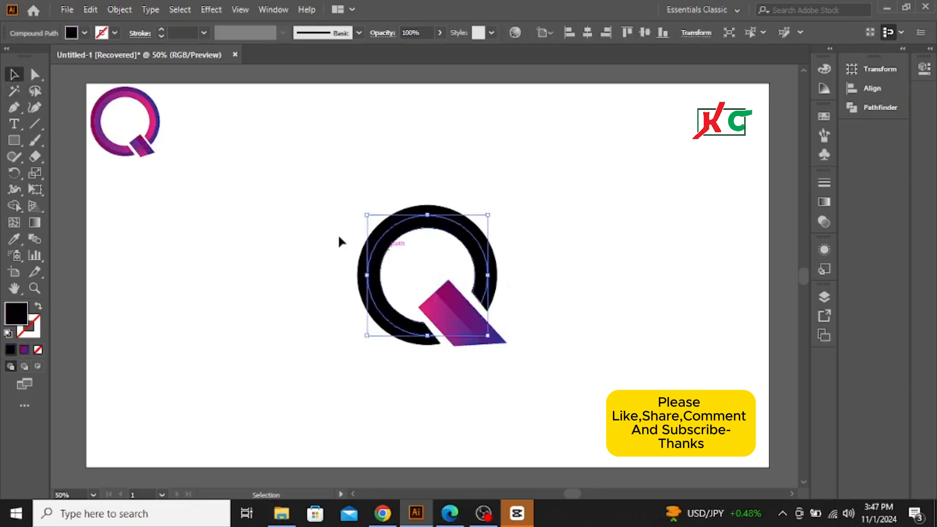
click(14, 240)
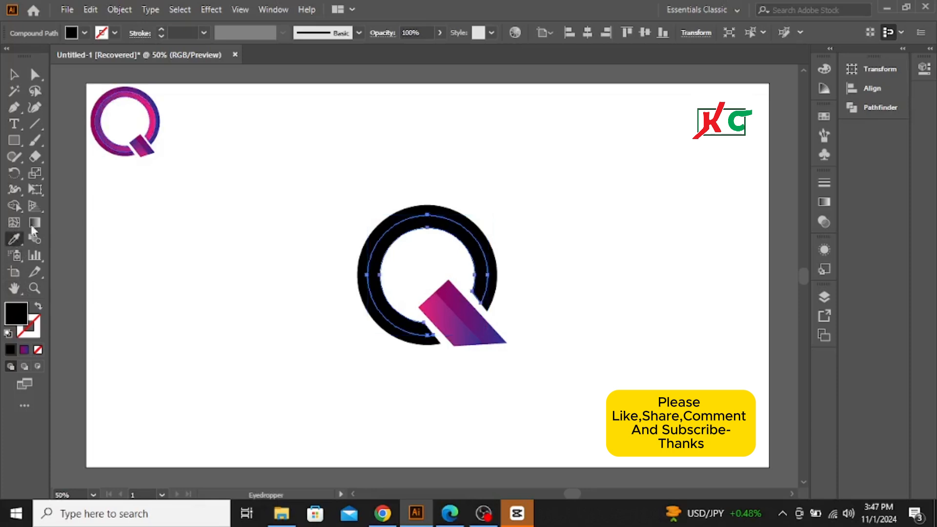
click(149, 111)
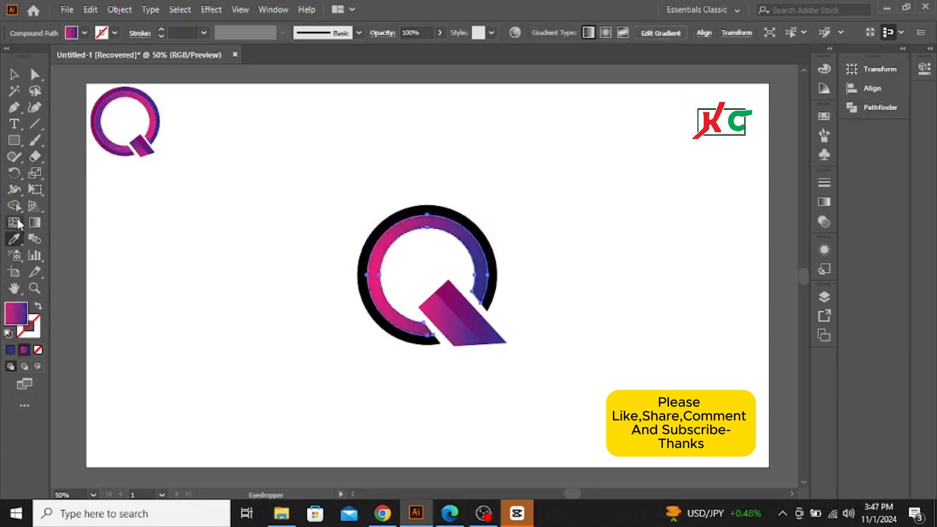
Step: Apply the dark magenta-to-blue gradient sampled from the reference logo's outer ring to the black outer ring
click(15, 76)
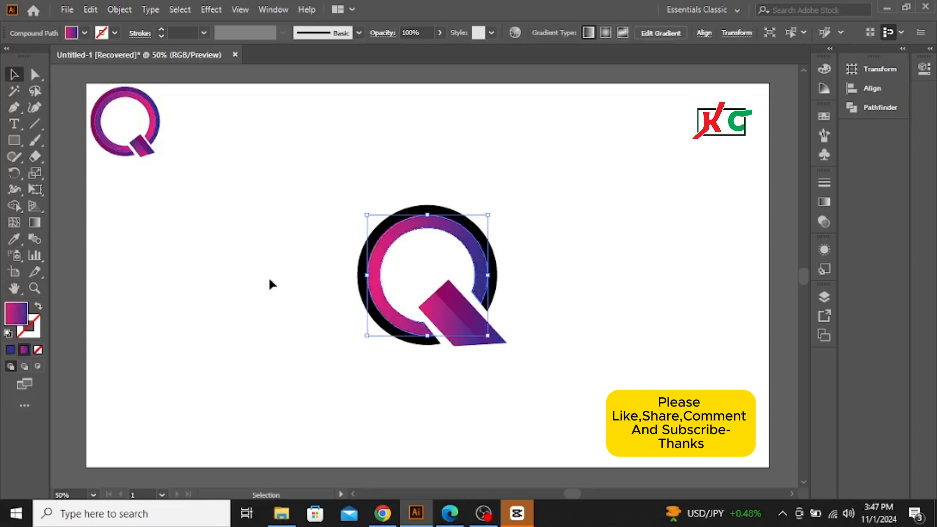
click(355, 255)
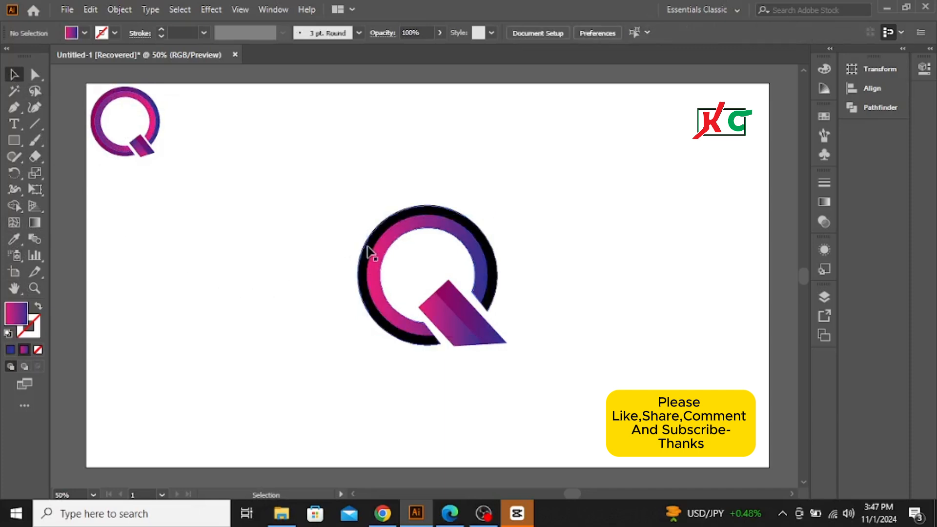
click(367, 246)
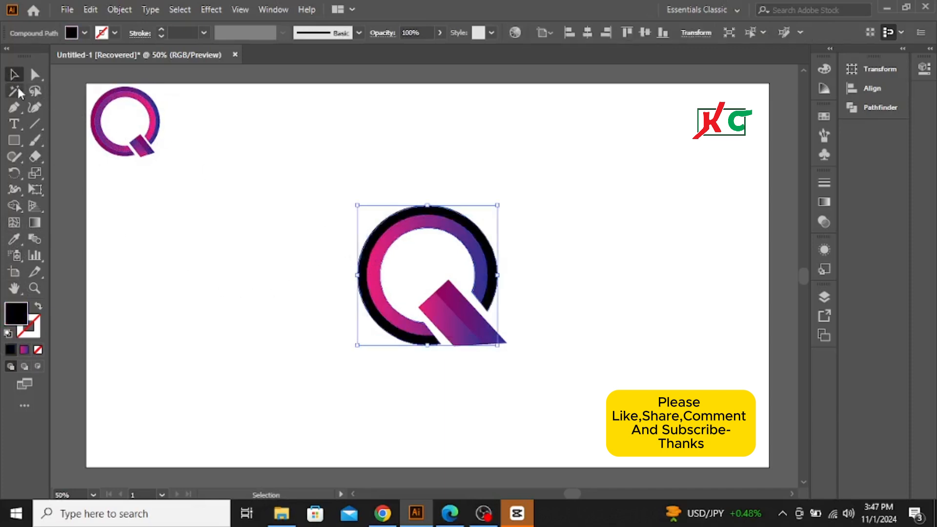
click(14, 239)
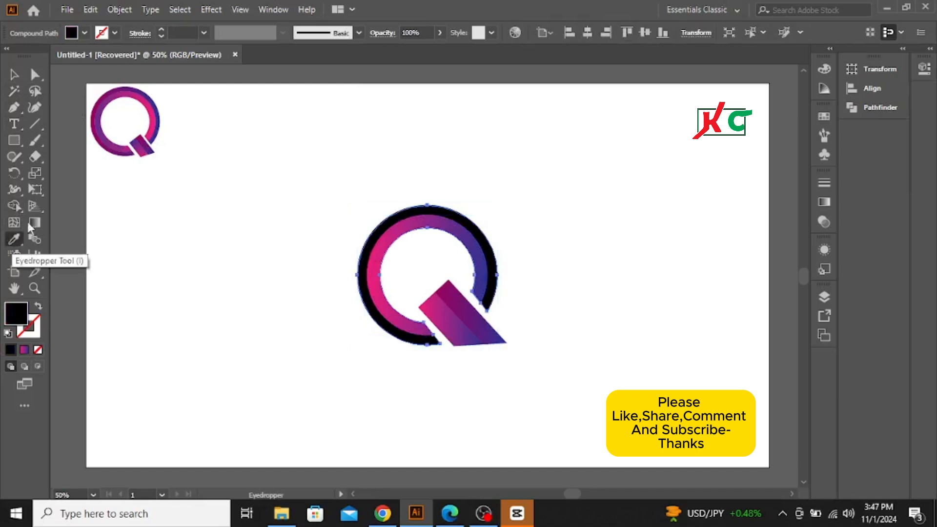
click(158, 111)
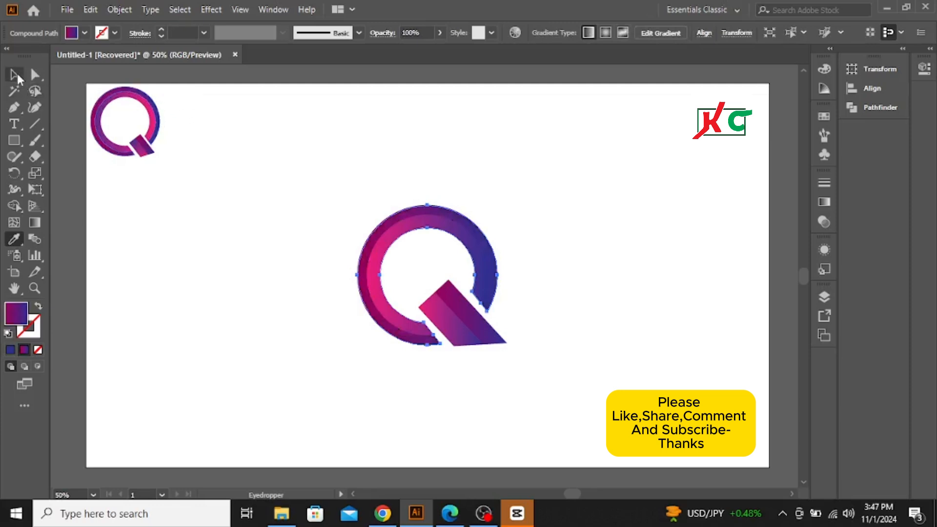
click(15, 76)
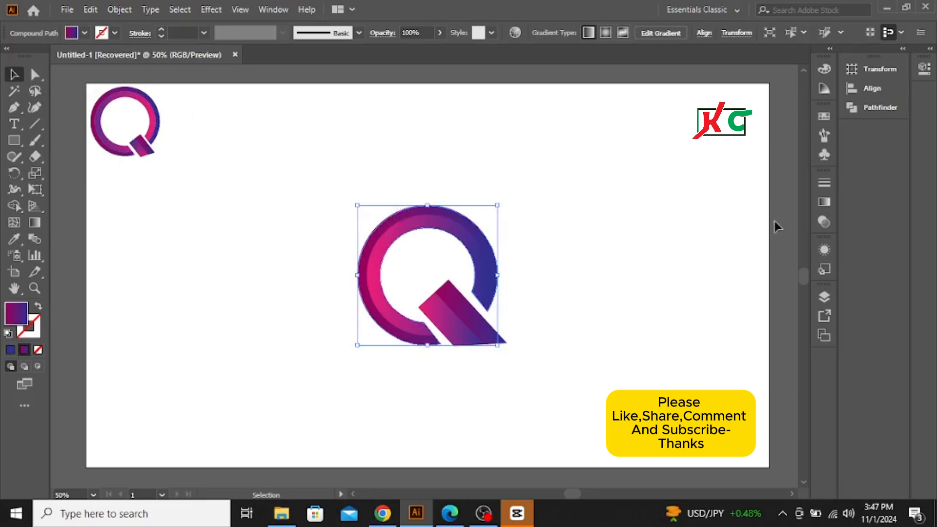
Step: Reverse the outer ring's gradient so it runs from blue to dark magenta, and deselect the ring
click(824, 203)
click(825, 203)
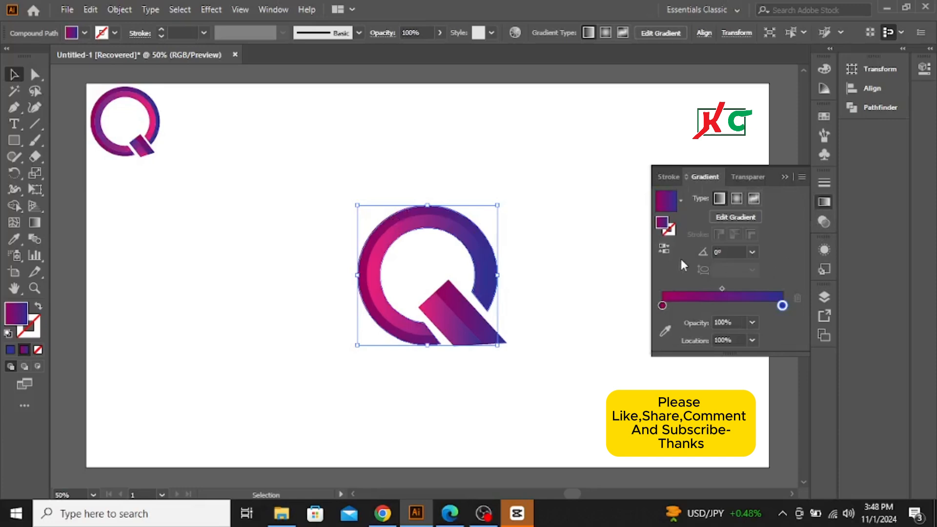
click(666, 248)
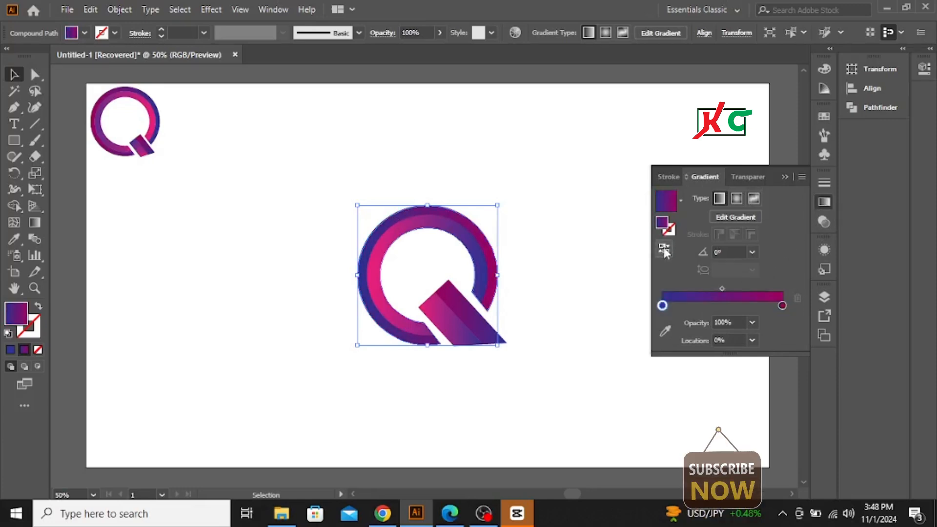
click(784, 176)
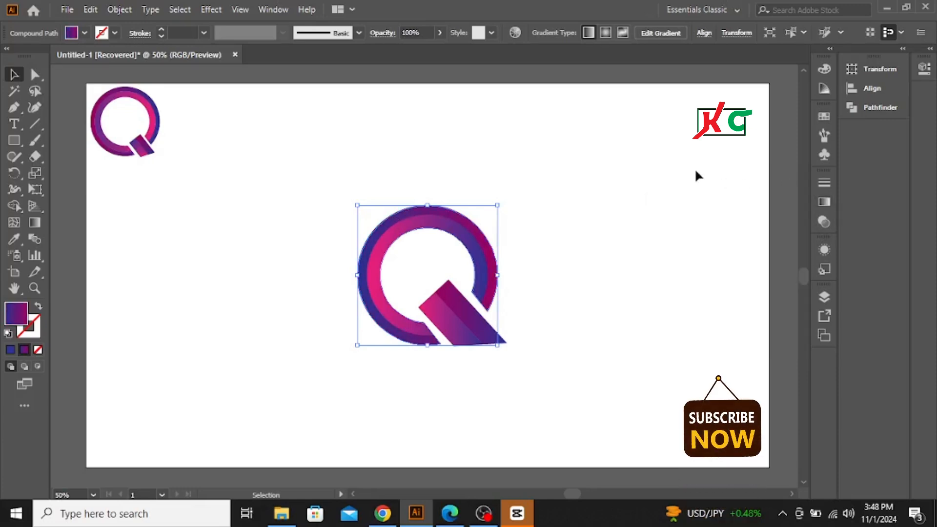
click(632, 299)
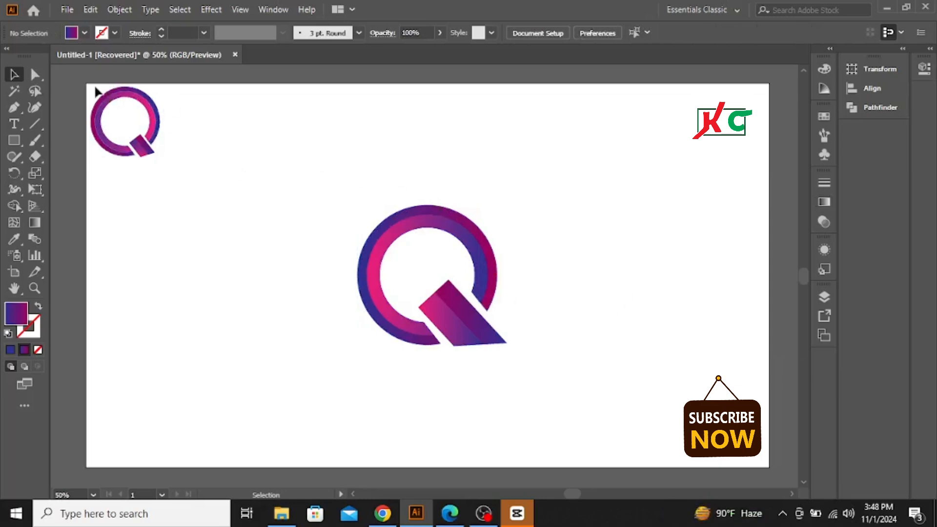
Step: Delete the small reference logo and scale the whole new Q proportionally about its centre to about twice its size
drag(93, 90, 266, 321)
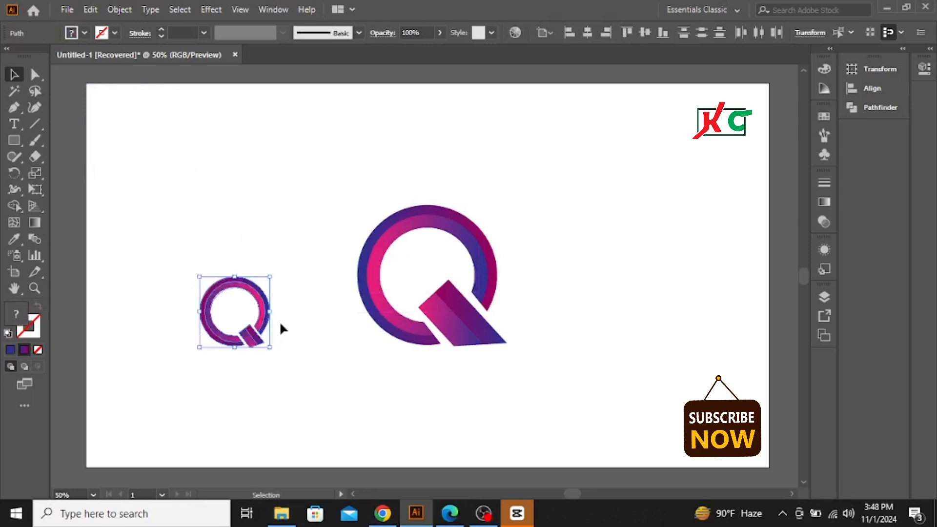
key(Delete)
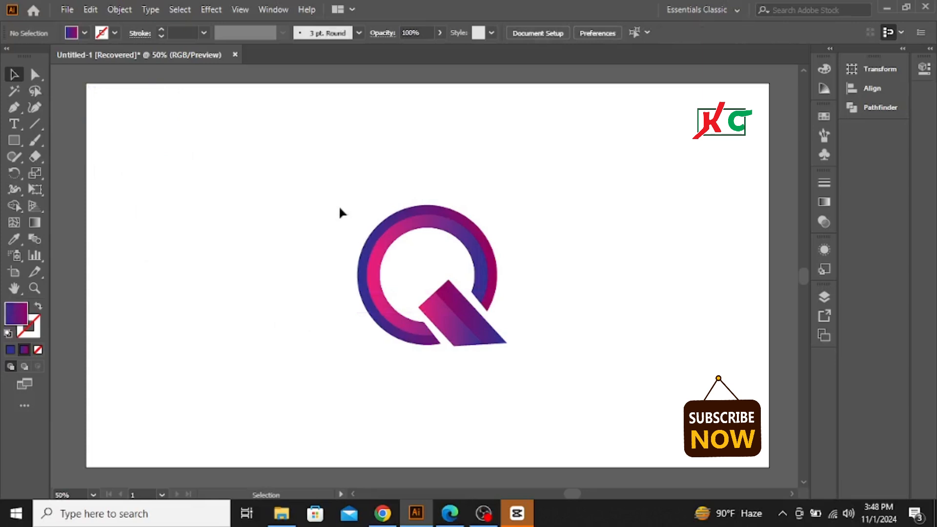
drag(328, 190, 570, 409)
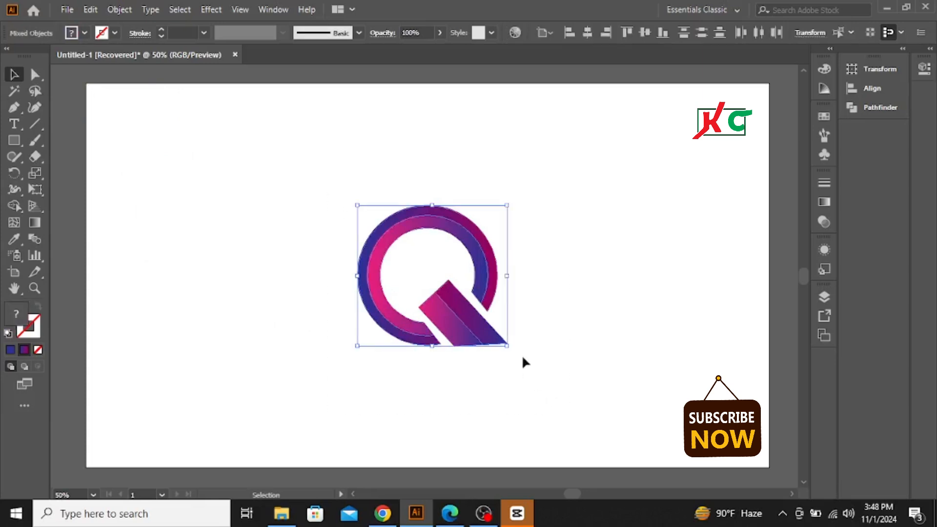
drag(507, 345, 587, 426)
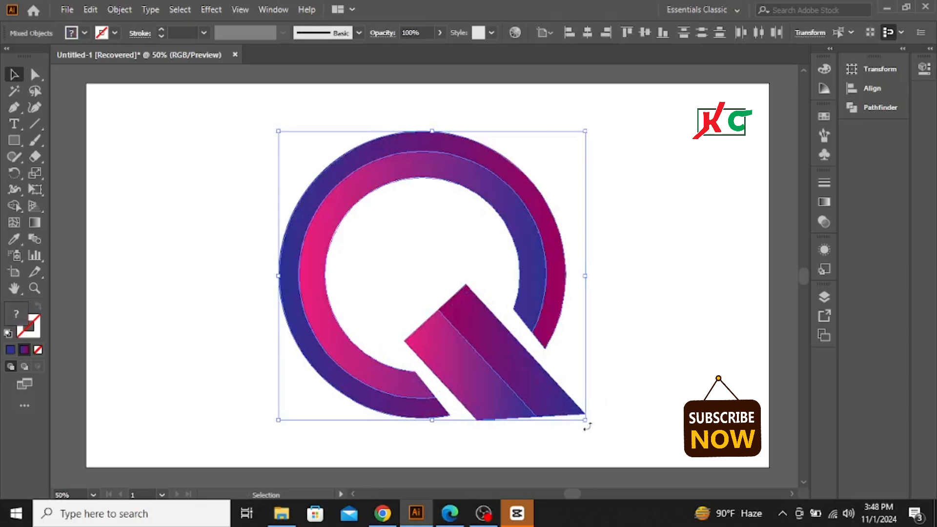
click(657, 267)
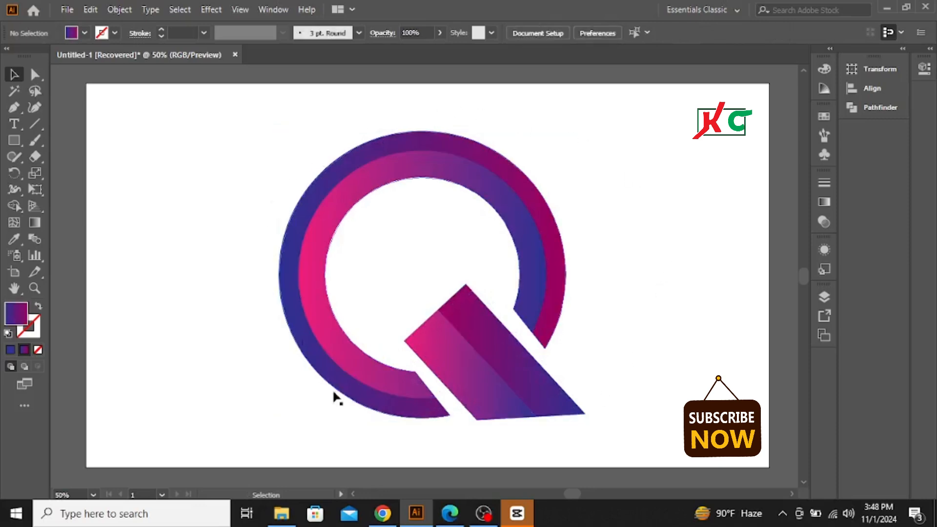